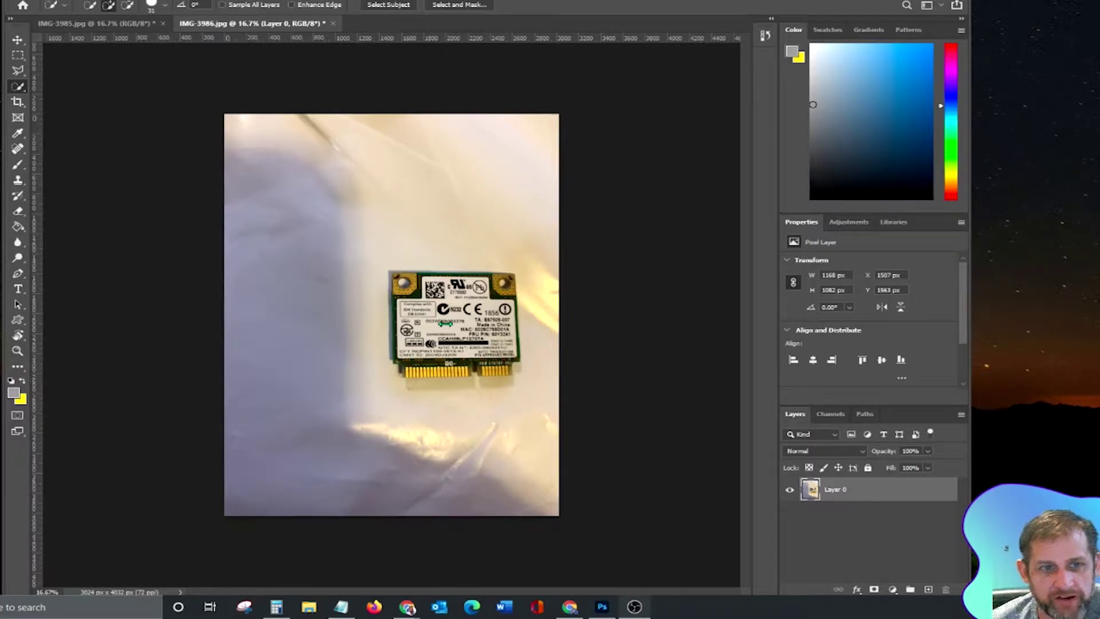
Clear the trial selection and select the whole circuit card in IMG-3986.jpg with the Quick Selection tool
{"action": "mouse_move", "coordinate": [434, 314]}
{"action": "left_mouse_down"}
{"action": "mouse_move", "coordinate": [436, 338]}
{"action": "mouse_move", "coordinate": [401, 338]}
{"action": "mouse_move", "coordinate": [493, 287]}
{"action": "mouse_move", "coordinate": [447, 289]}
{"action": "left_mouse_up"}
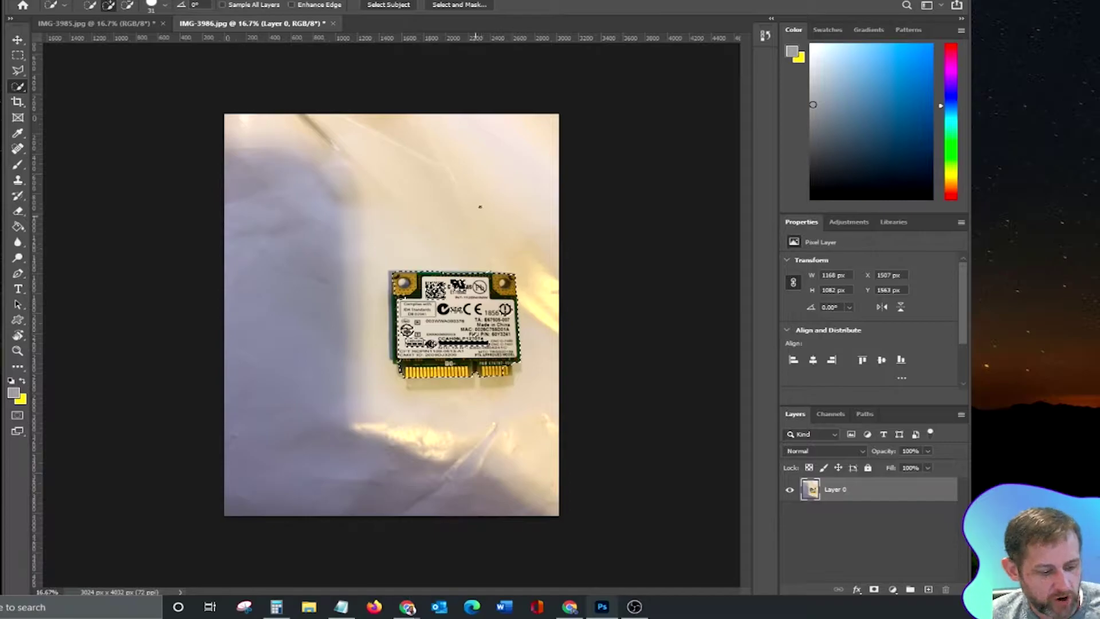
{"action": "key", "text": "ctrl+d"}
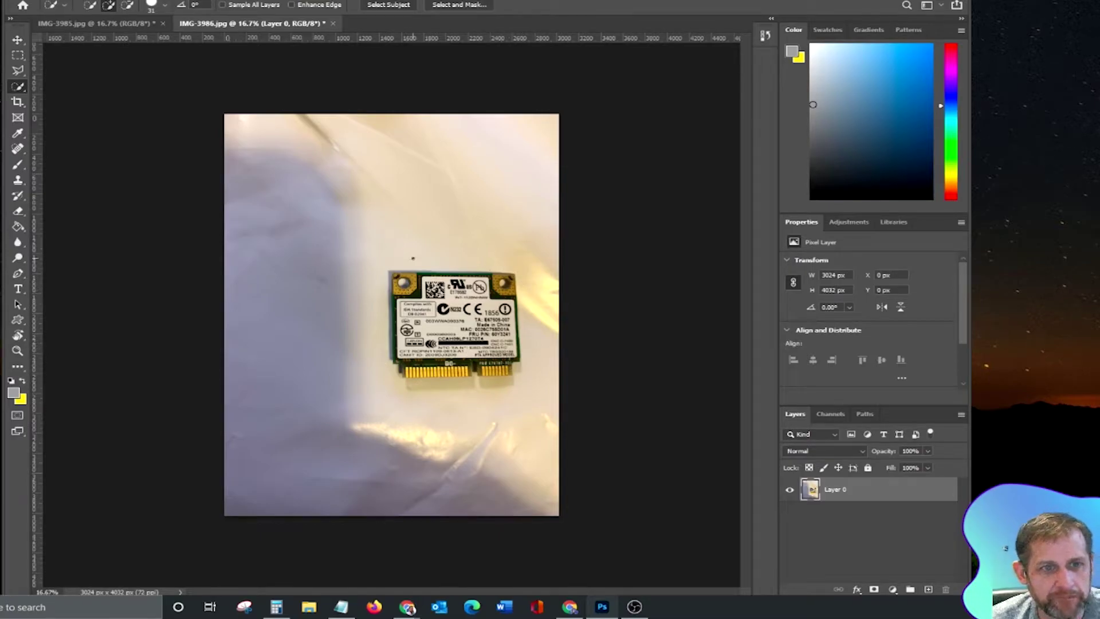
{"action": "left_click", "coordinate": [20, 89]}
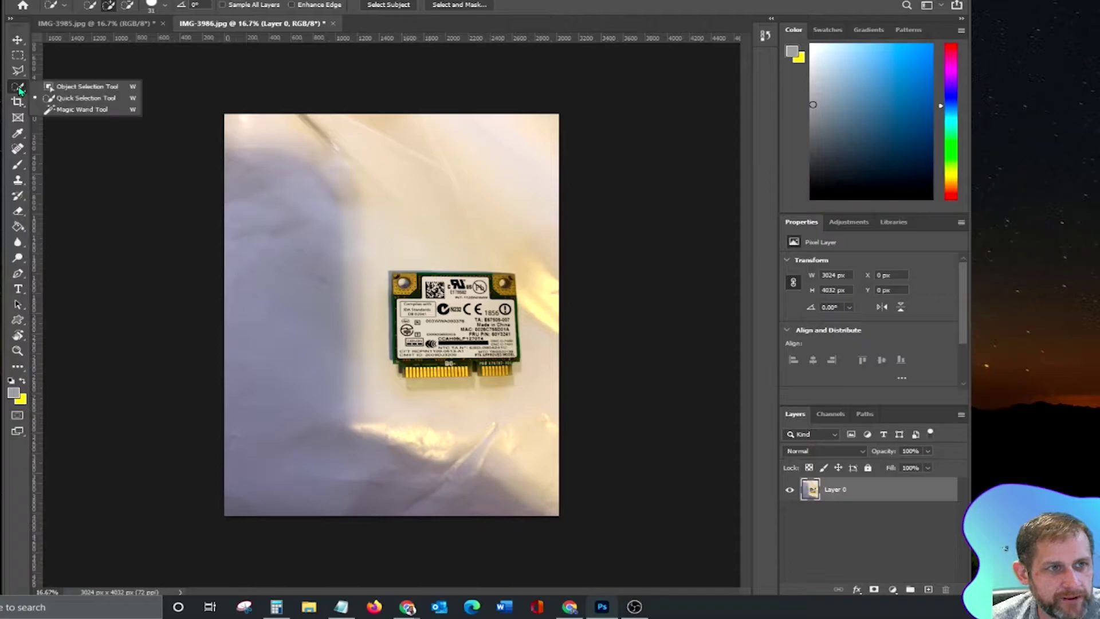
{"action": "left_click", "coordinate": [95, 102]}
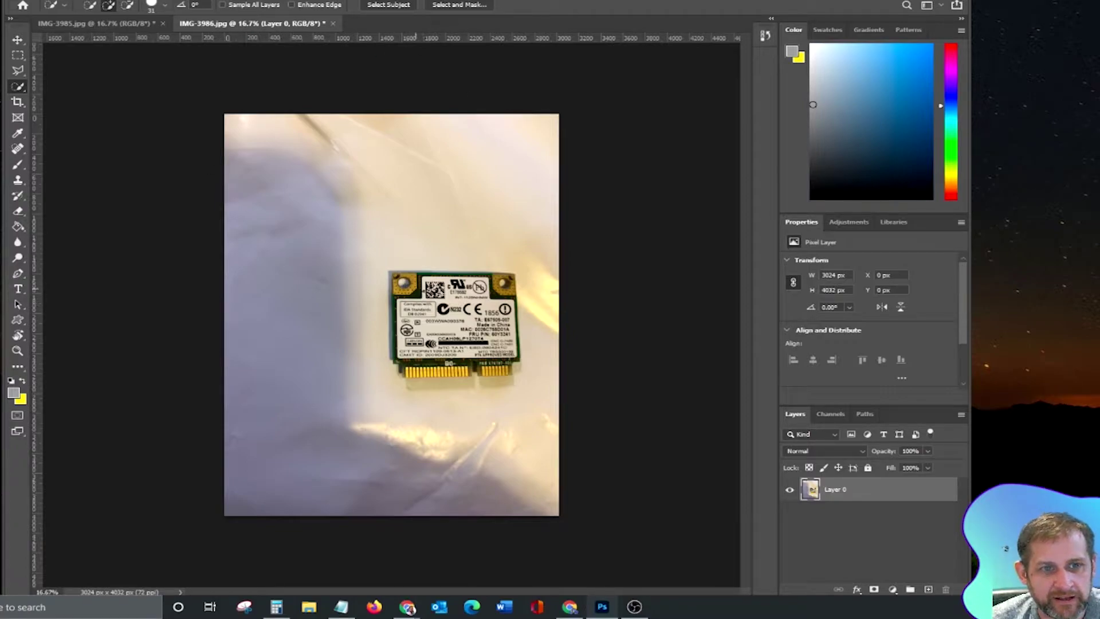
{"action": "left_click", "coordinate": [423, 282]}
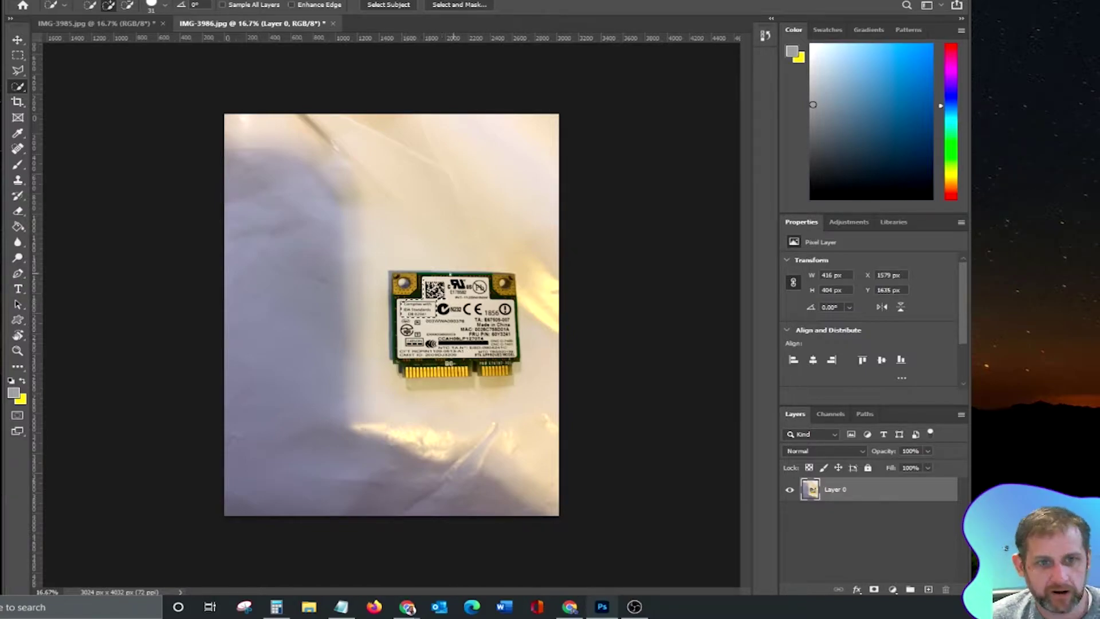
{"action": "left_click_drag", "start_coordinate": [414, 286], "coordinate": [473, 288]}
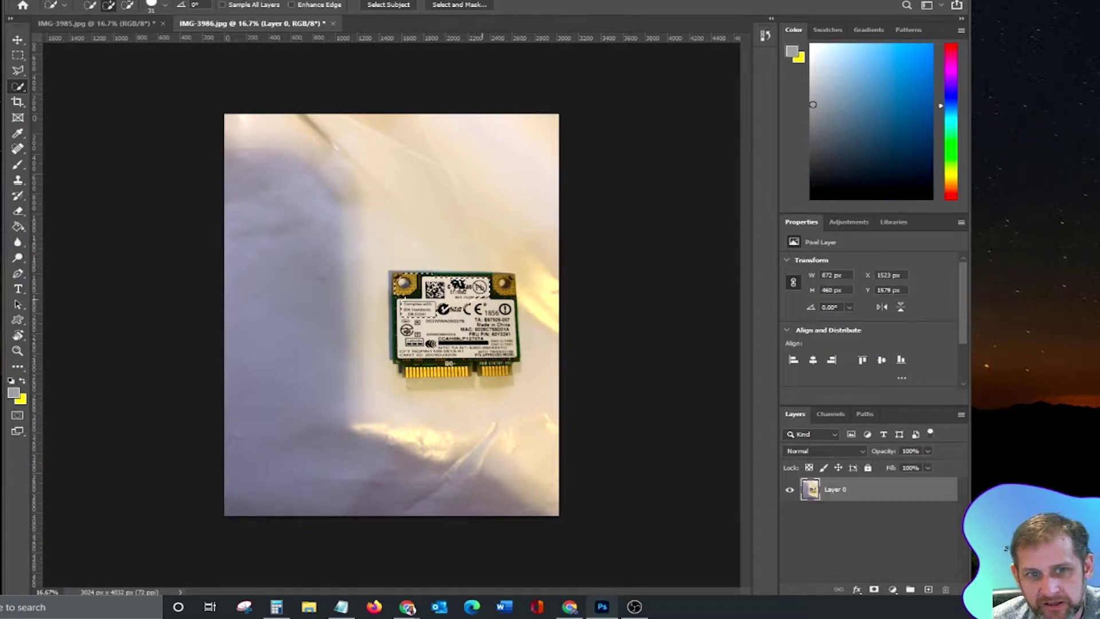
{"action": "mouse_move", "coordinate": [474, 289]}
{"action": "left_mouse_down"}
{"action": "mouse_move", "coordinate": [515, 315]}
{"action": "mouse_move", "coordinate": [490, 319]}
{"action": "mouse_move", "coordinate": [512, 355]}
{"action": "mouse_move", "coordinate": [413, 372]}
{"action": "mouse_move", "coordinate": [434, 364]}
{"action": "left_mouse_up"}
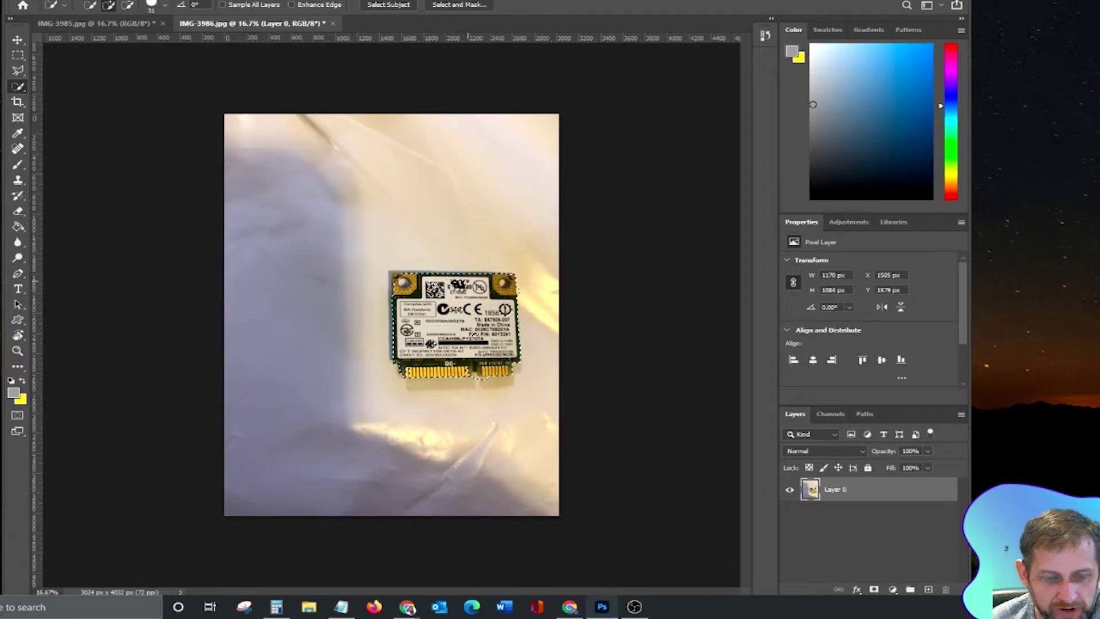
Add the card's missed upper-left corner and the unselected label symbols inside it to the selection
{"action": "scroll", "coordinate": [474, 335], "scroll_direction": "up", "scroll_amount": 6}
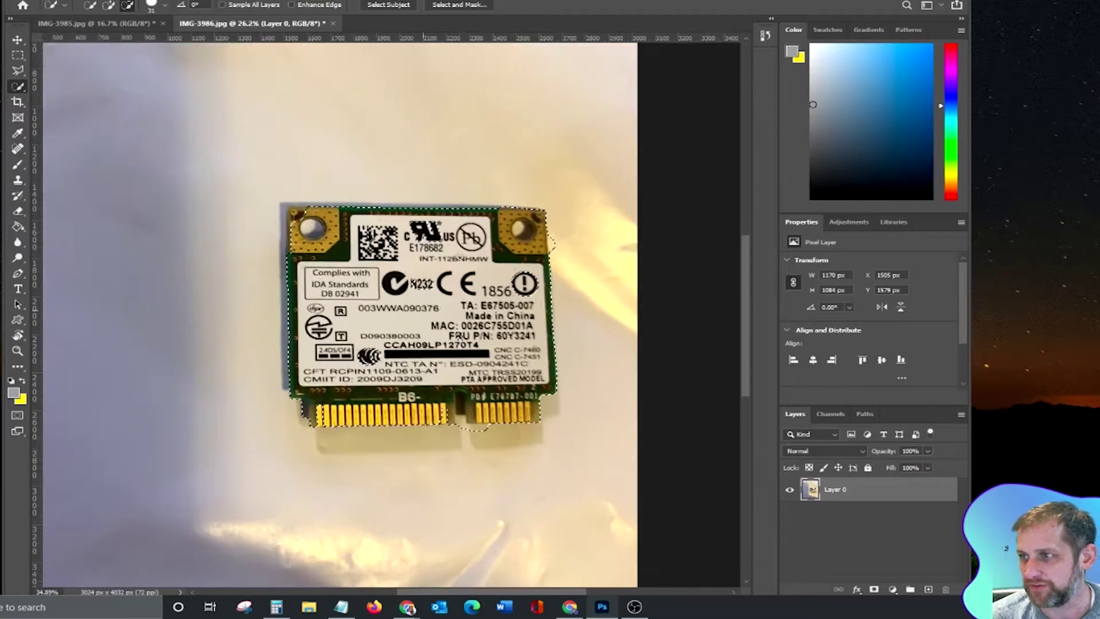
{"action": "scroll", "coordinate": [454, 363], "scroll_direction": "up", "scroll_amount": 2}
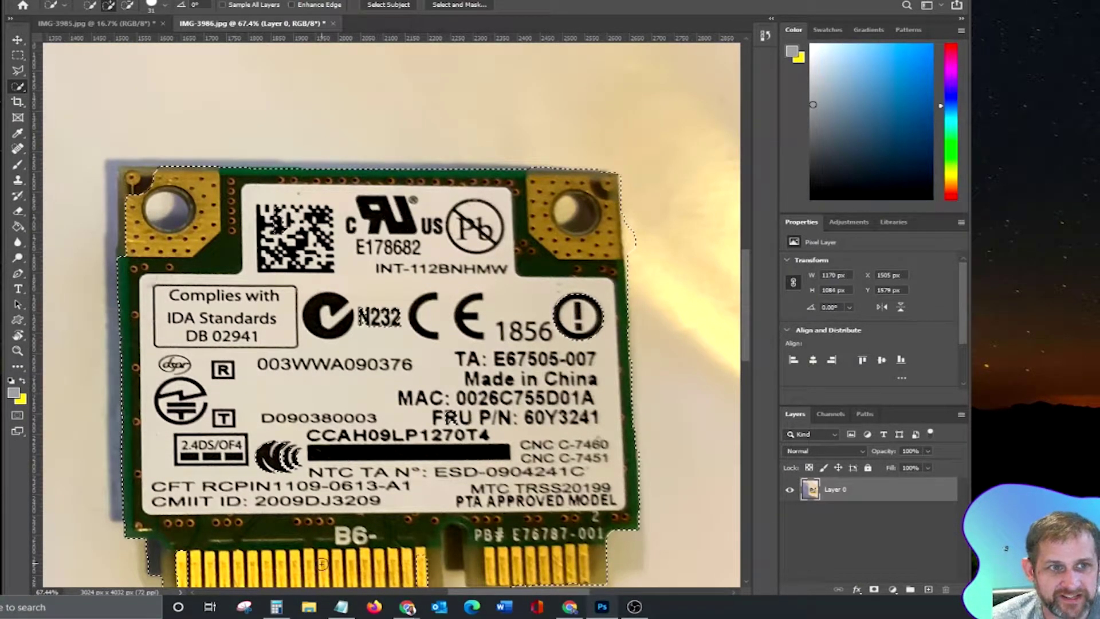
{"action": "left_click", "coordinate": [136, 181]}
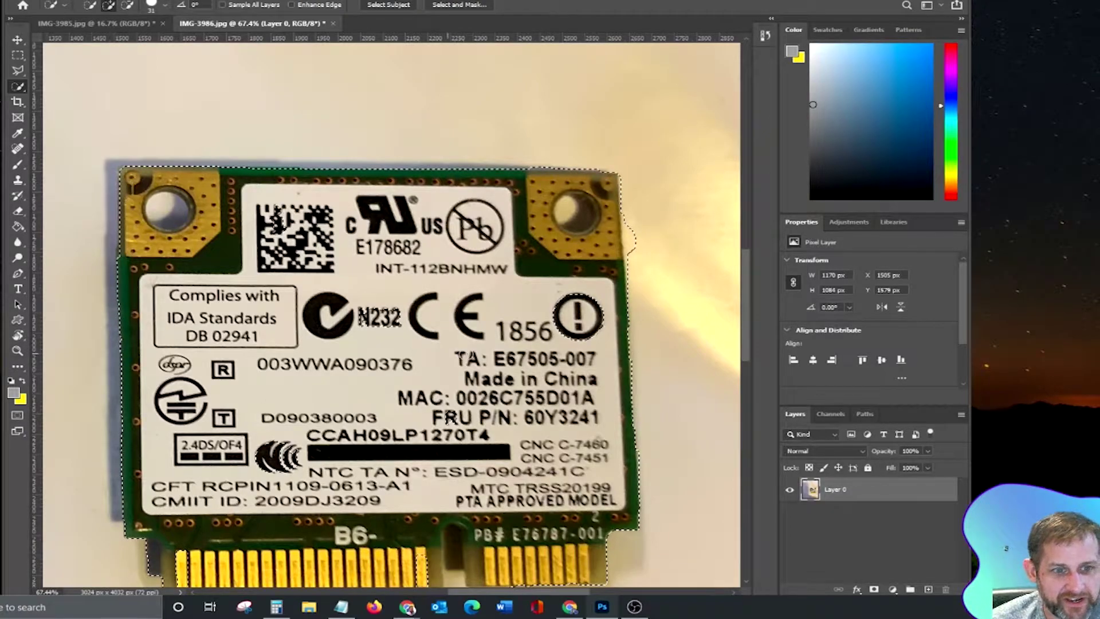
{"action": "scroll", "coordinate": [521, 274], "scroll_direction": "down", "scroll_amount": 3}
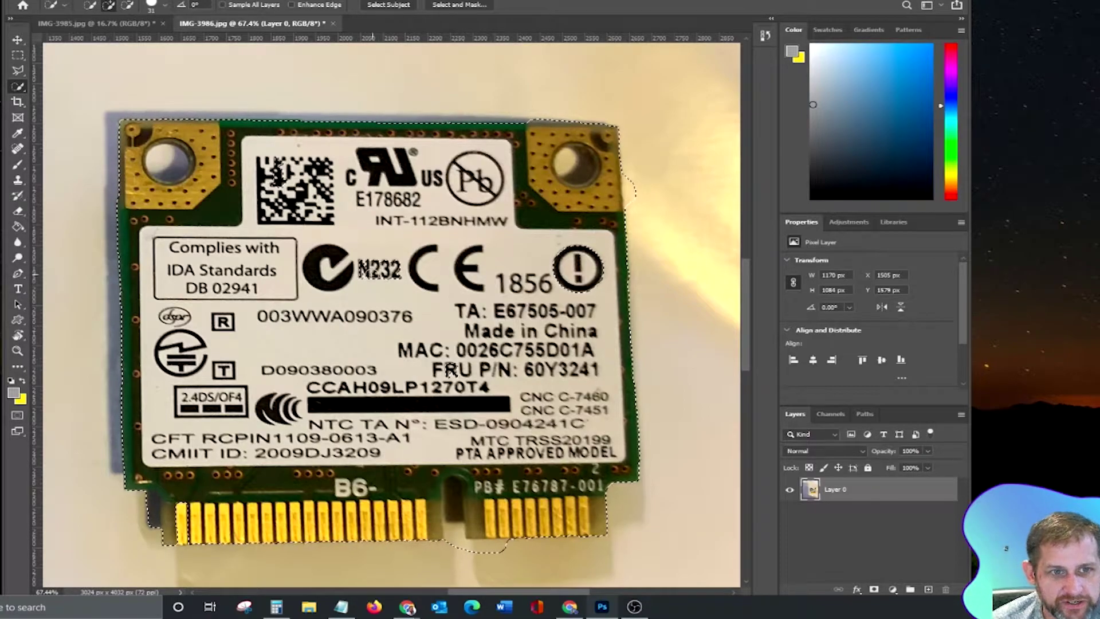
{"action": "left_click", "coordinate": [595, 265]}
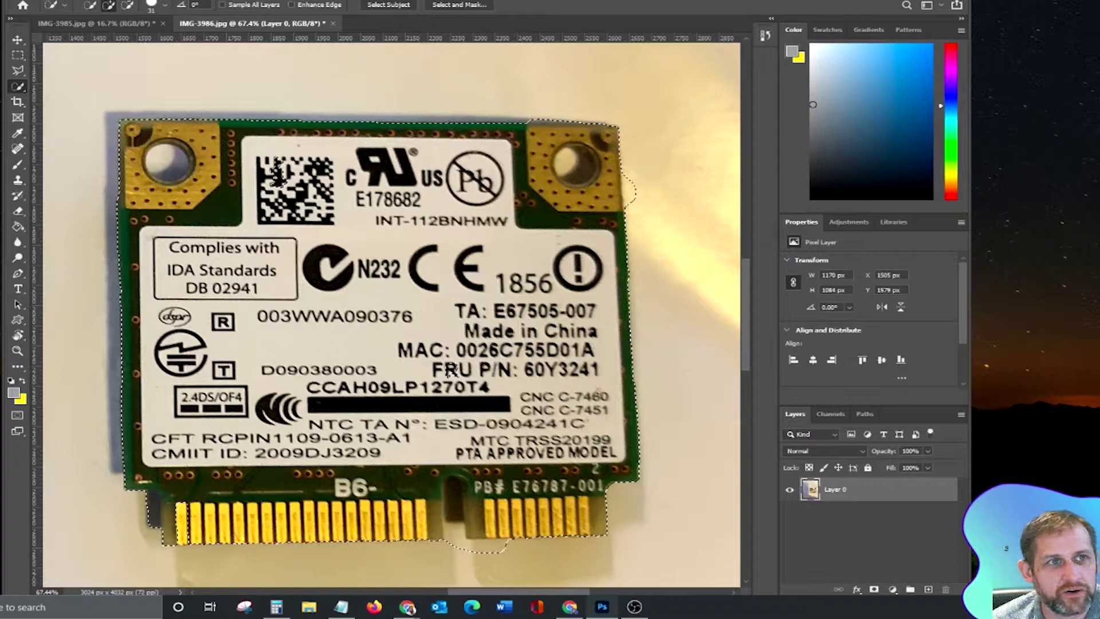
Expand the card selection by 4 pixels
{"action": "left_click", "coordinate": [164, 1]}
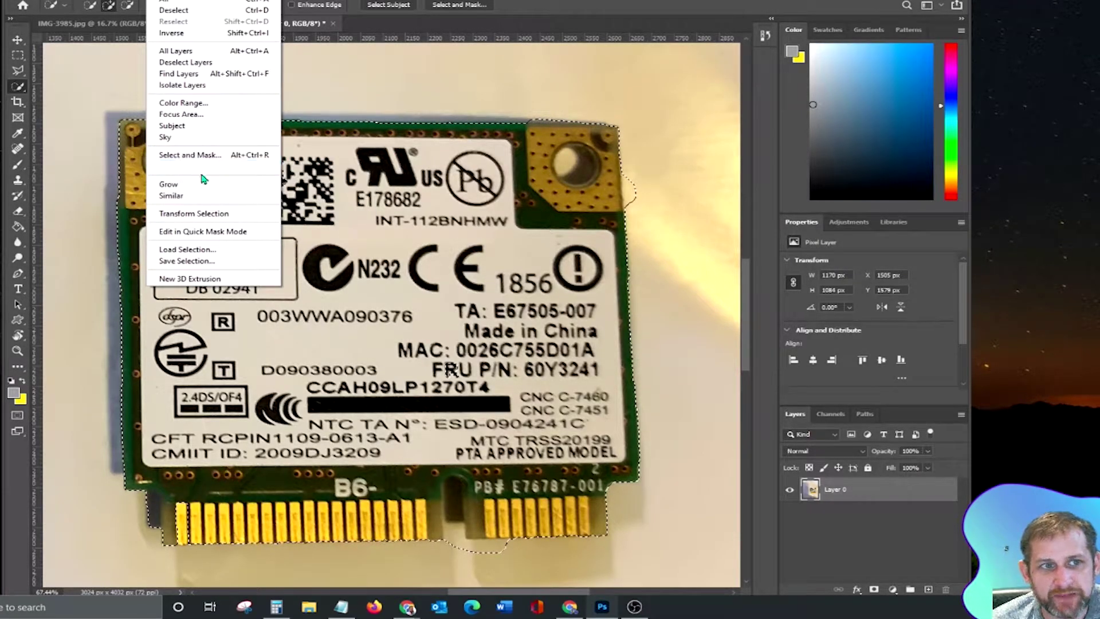
{"action": "mouse_move", "coordinate": [211, 168]}
{"action": "left_click", "coordinate": [306, 189]}
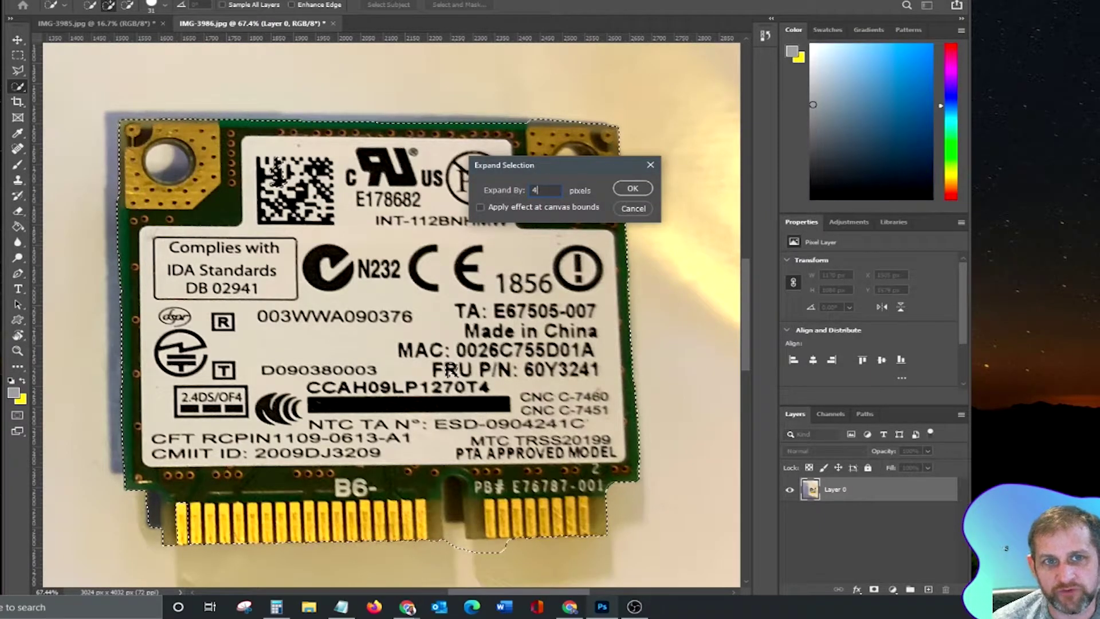
{"action": "left_click", "coordinate": [634, 189]}
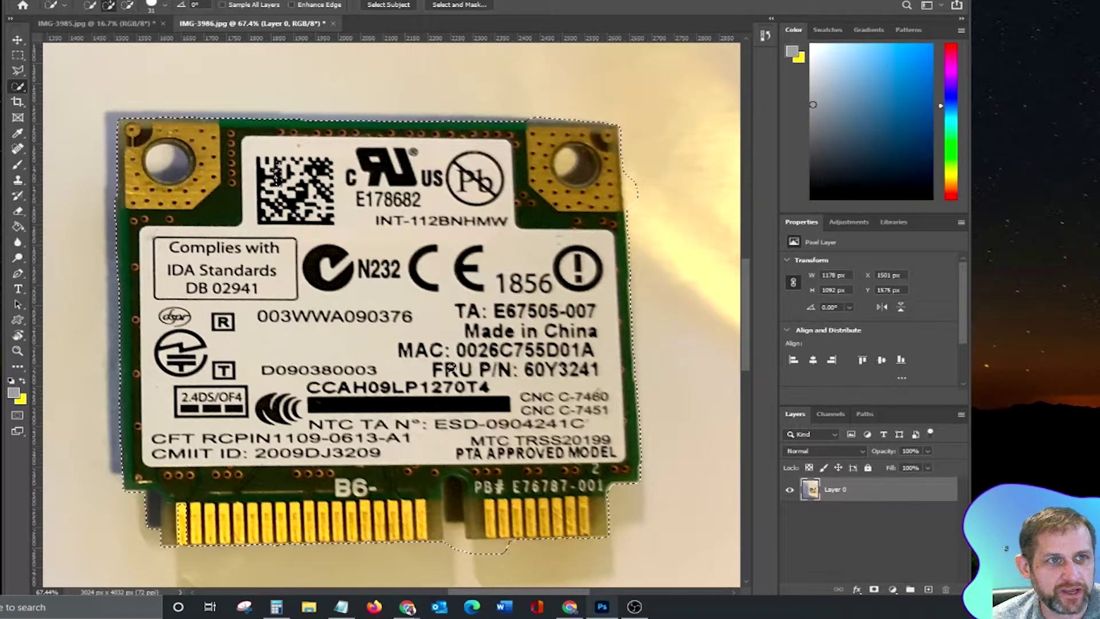
Expand the card selection by a further 8 pixels
{"action": "left_click", "coordinate": [167, 1]}
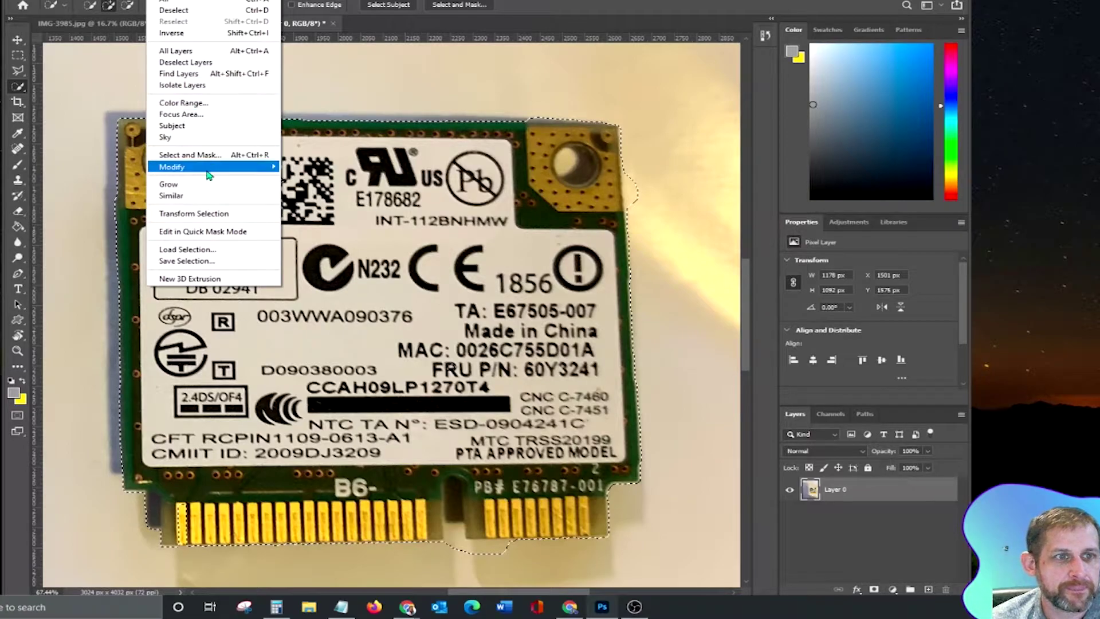
{"action": "mouse_move", "coordinate": [240, 166]}
{"action": "left_click", "coordinate": [306, 189]}
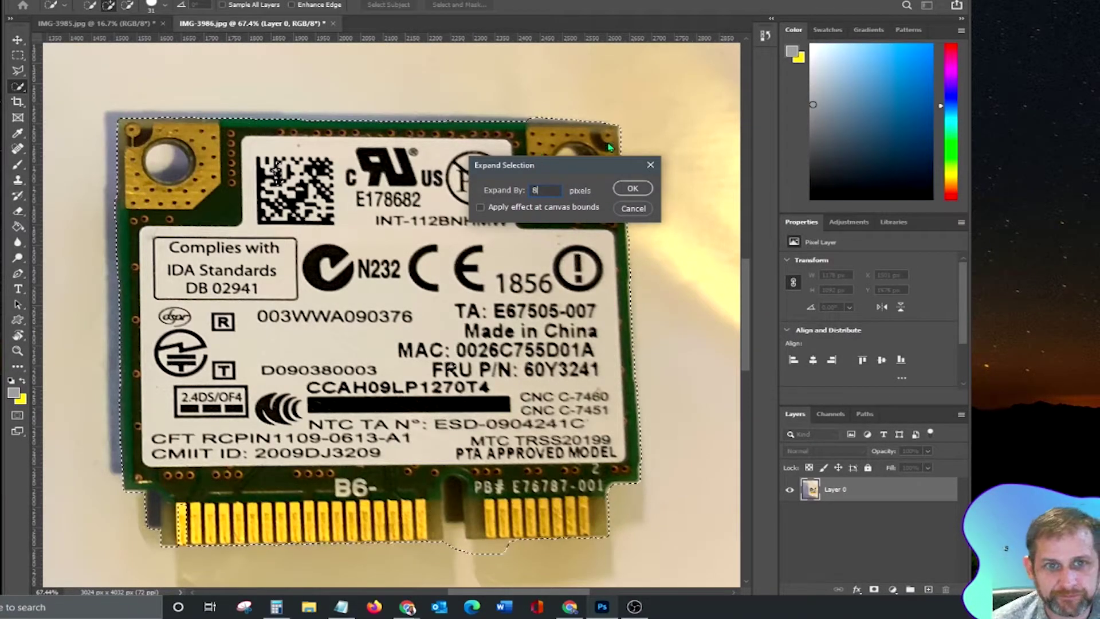
{"action": "left_click", "coordinate": [633, 191]}
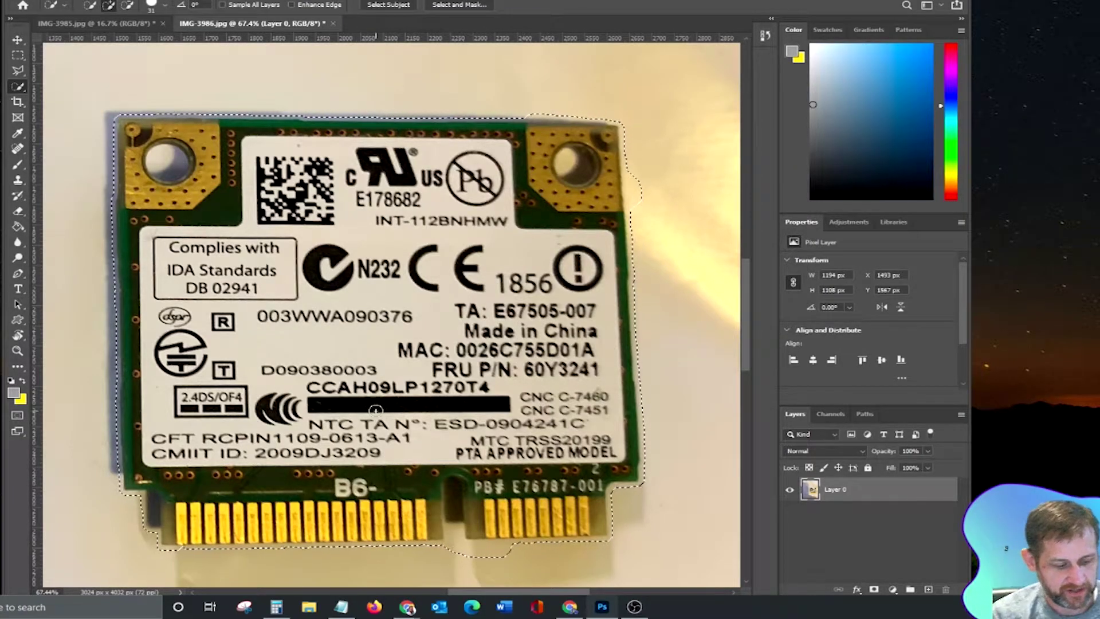
Invert the selection, delete the background around the card, and deselect
{"action": "key", "text": "ctrl+0"}
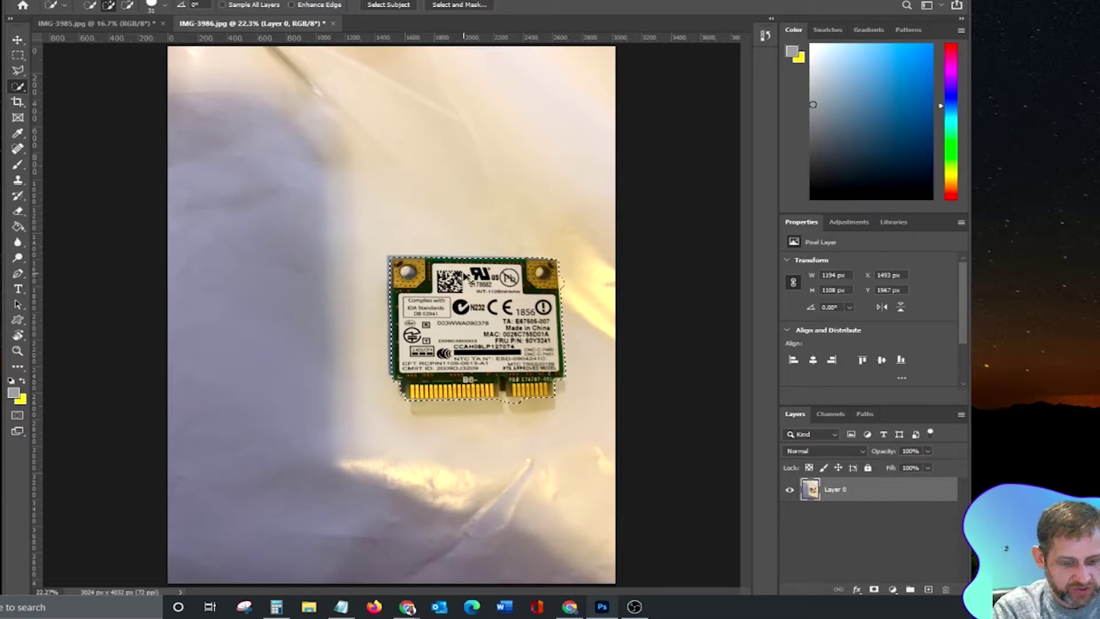
{"action": "key", "text": "ctrl+shift+i"}
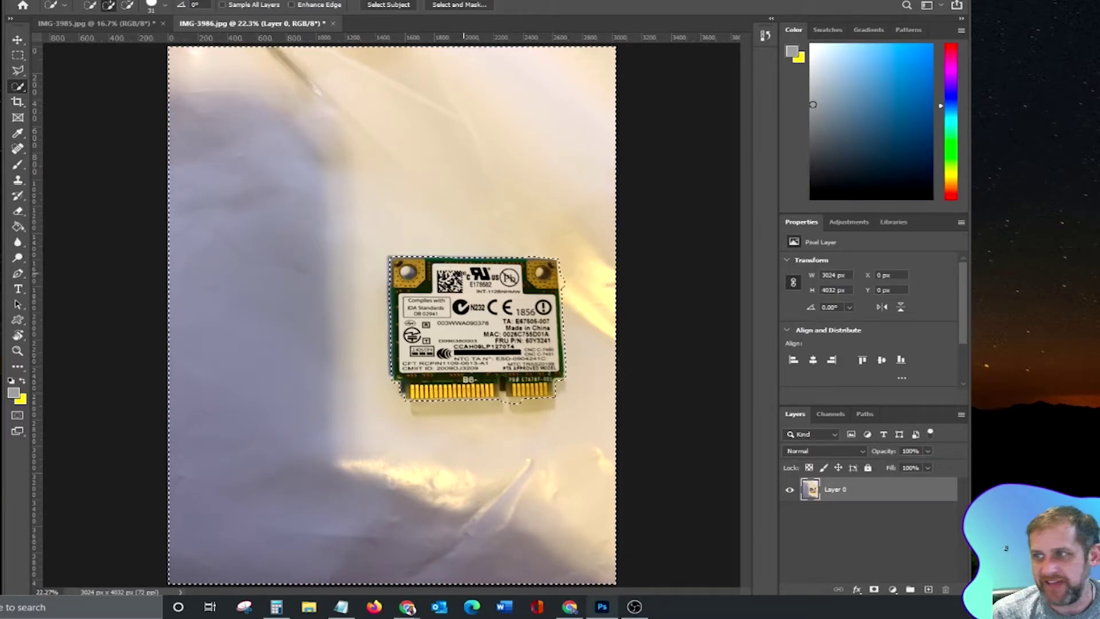
{"action": "scroll", "coordinate": [353, 95], "scroll_direction": "up", "scroll_amount": 4}
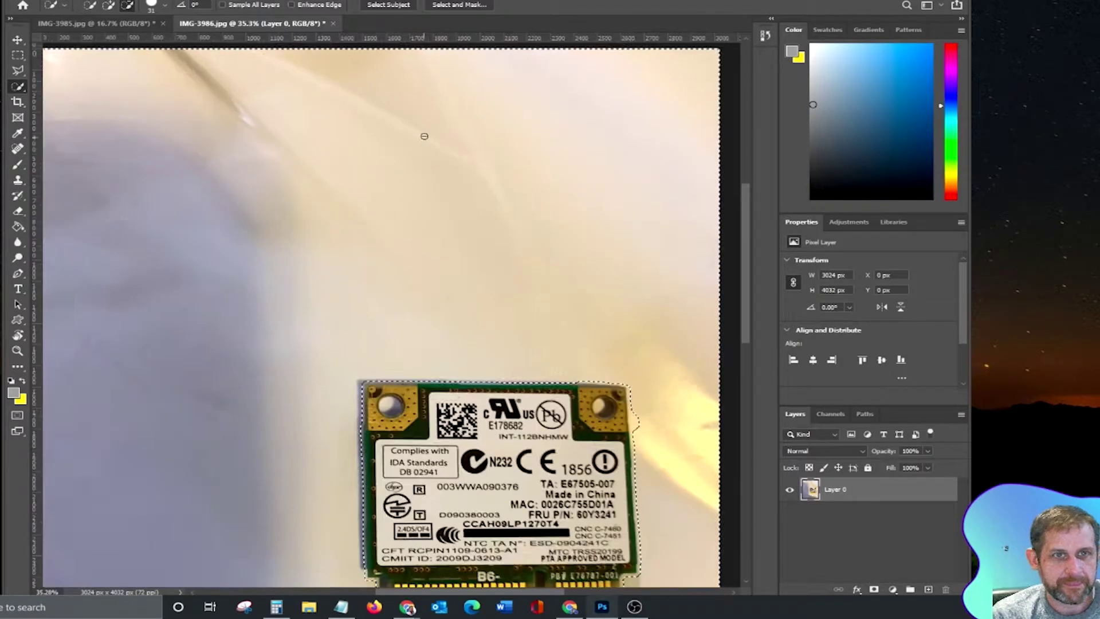
{"action": "scroll", "coordinate": [438, 142], "scroll_direction": "up", "scroll_amount": 1}
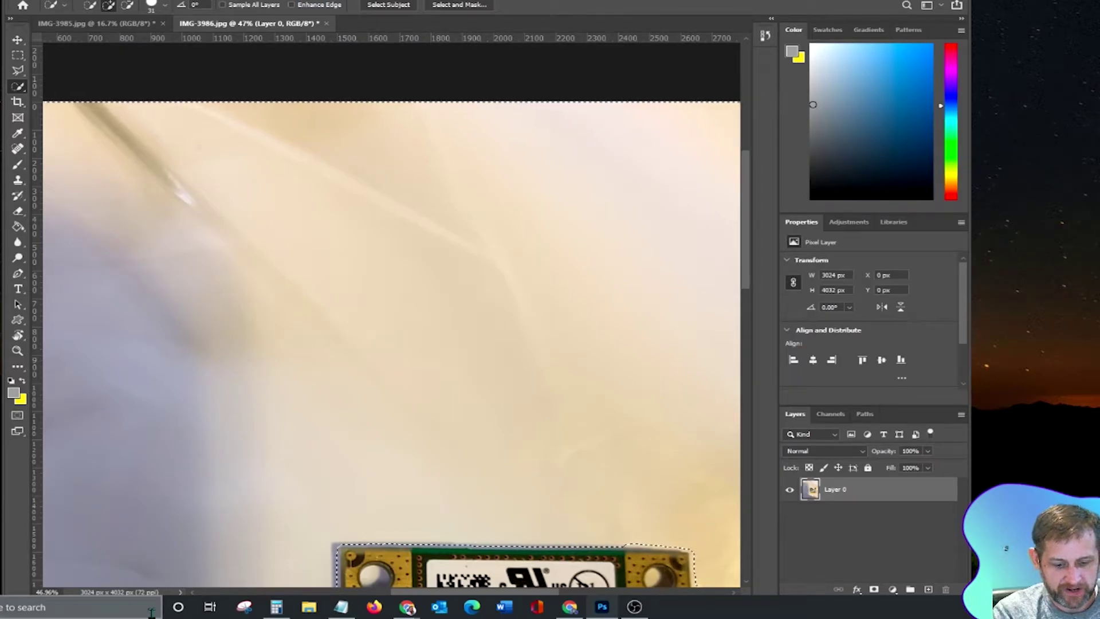
{"action": "key", "text": "ctrl+0"}
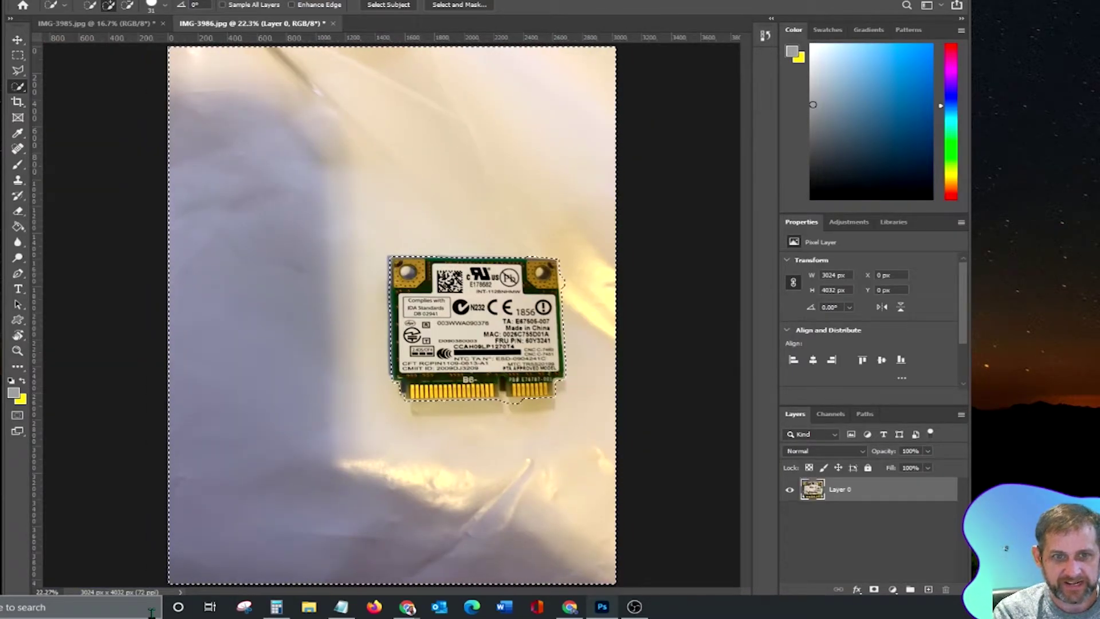
{"action": "key", "text": "Delete"}
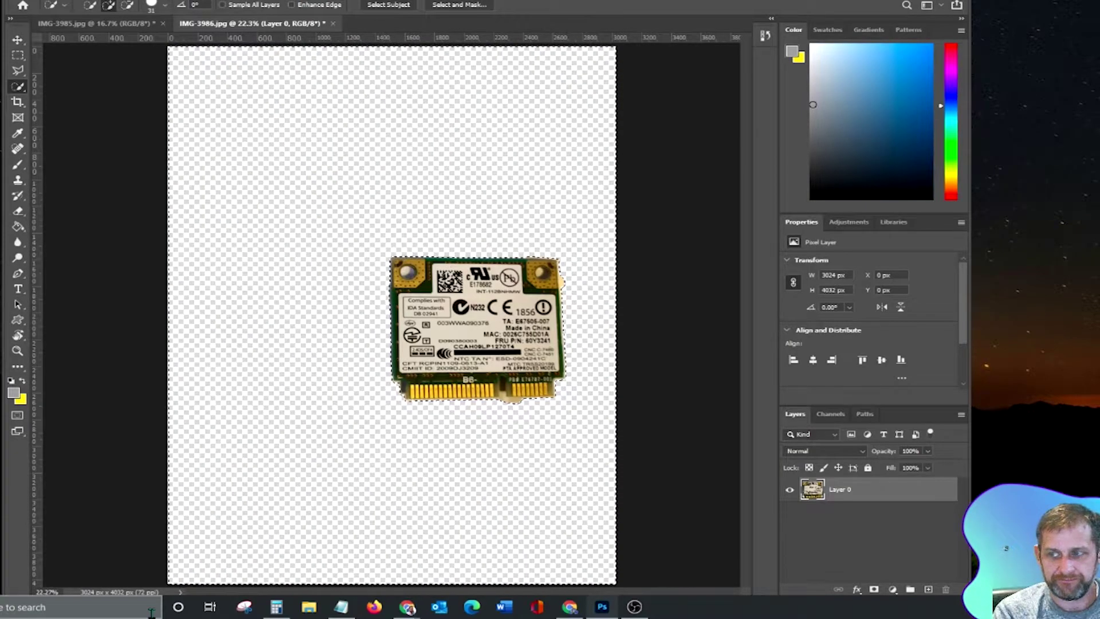
{"action": "key", "text": "ctrl+d"}
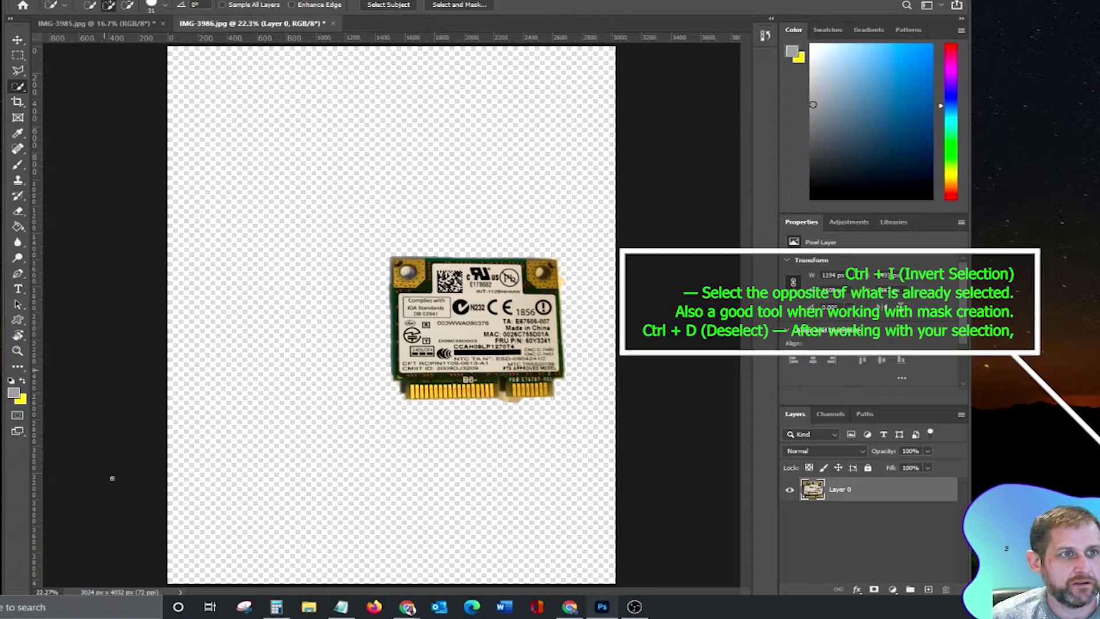
Move the cut-out card toward the left edge of the canvas
{"action": "left_click", "coordinate": [16, 39]}
{"action": "left_click_drag", "start_coordinate": [479, 325], "coordinate": [305, 325]}
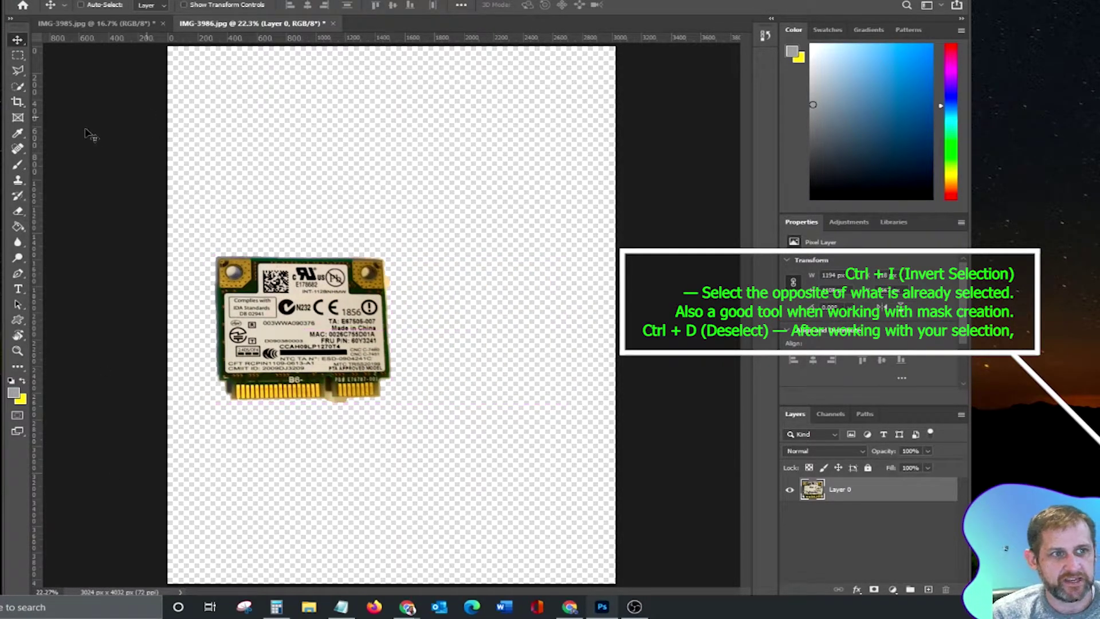
{"action": "left_click", "coordinate": [27, 84]}
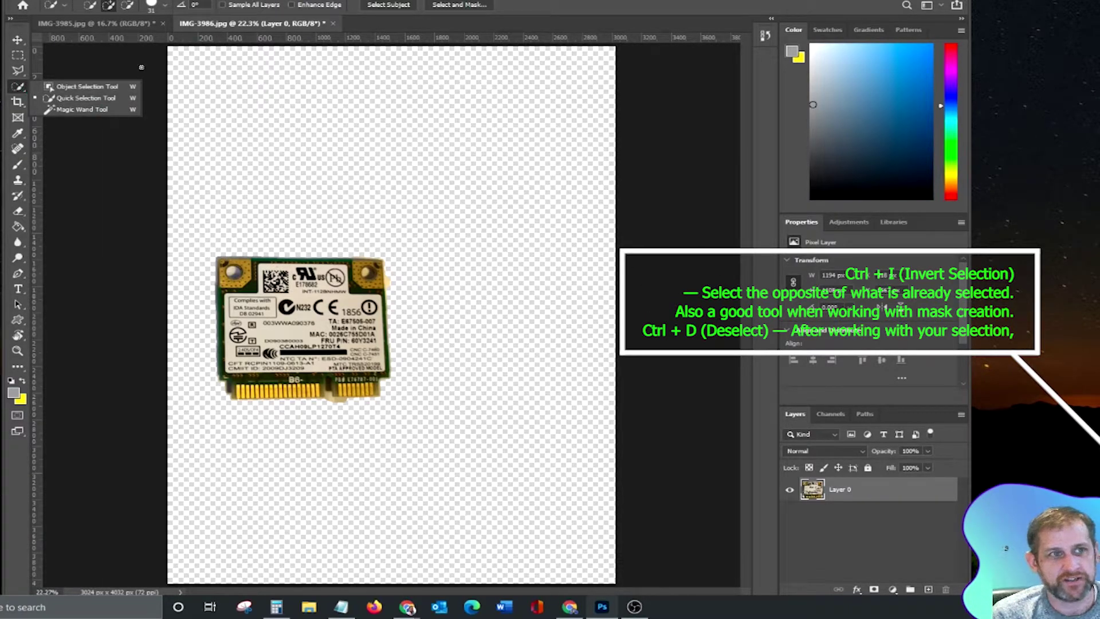
Switch to IMG-3985.jpg and trace the Intel card's outline as a closed selection with the Magnetic Lasso tool
{"action": "left_click", "coordinate": [104, 26]}
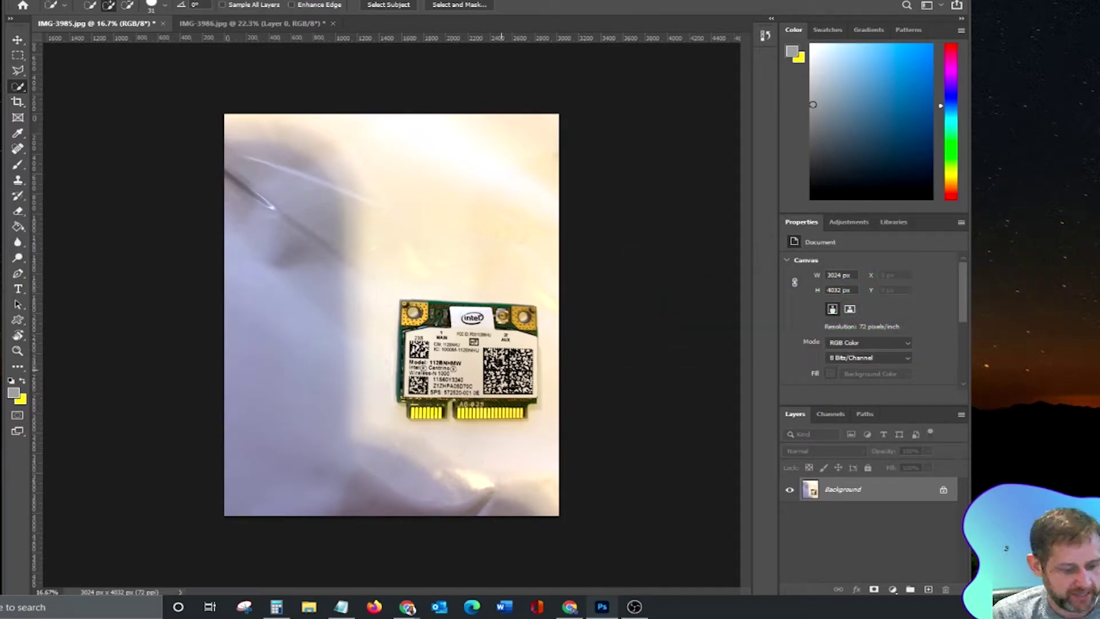
{"action": "scroll", "coordinate": [457, 347], "scroll_direction": "up", "scroll_amount": 5}
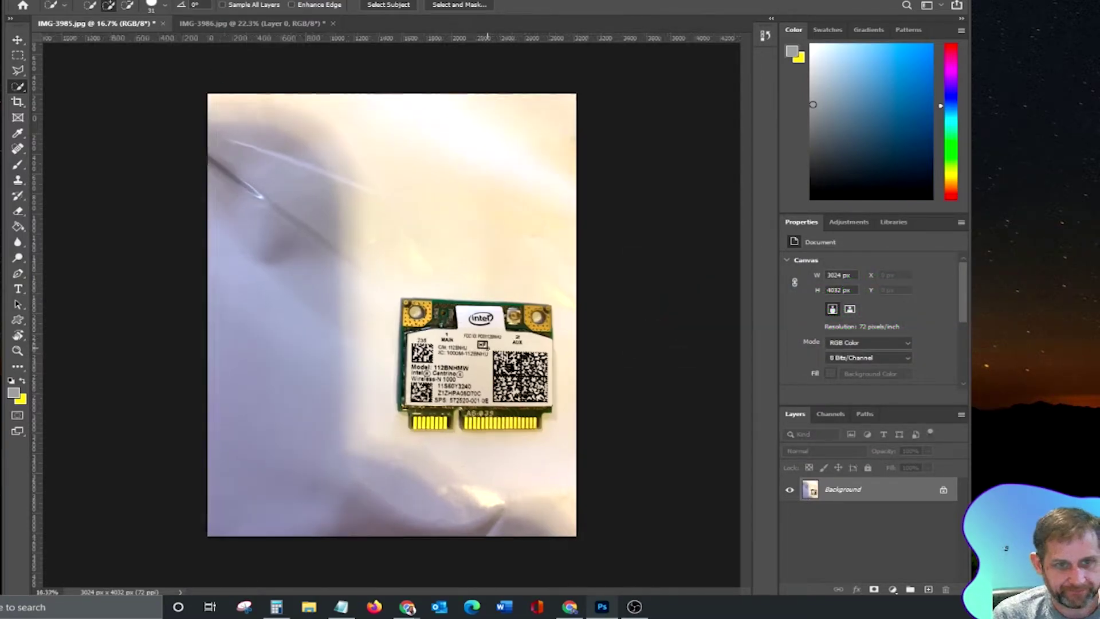
{"action": "left_click", "coordinate": [16, 73]}
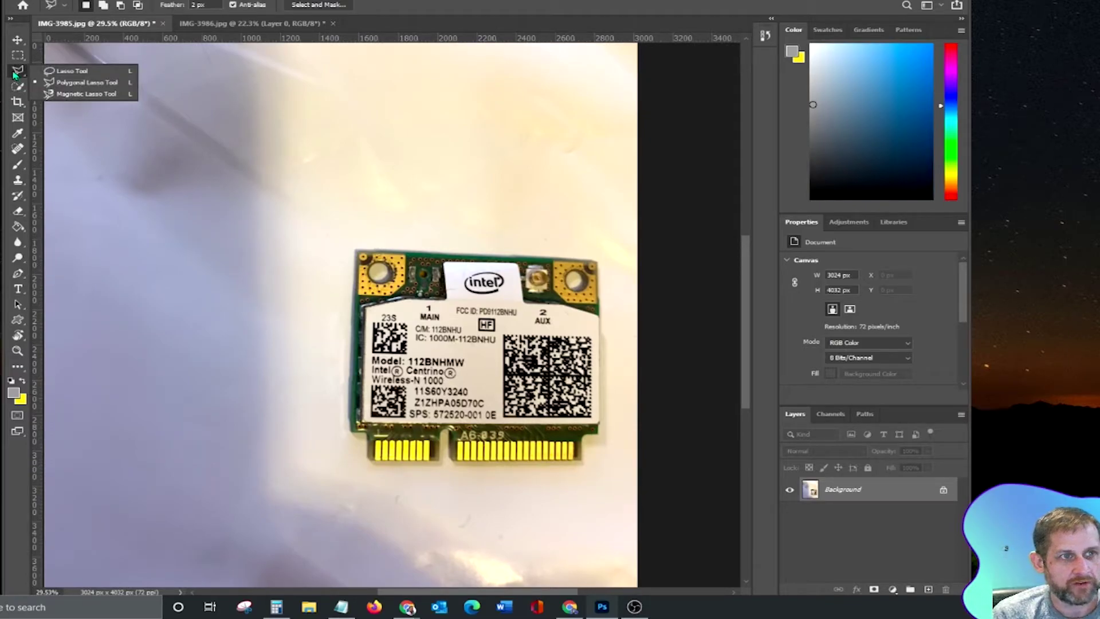
{"action": "left_click", "coordinate": [86, 94]}
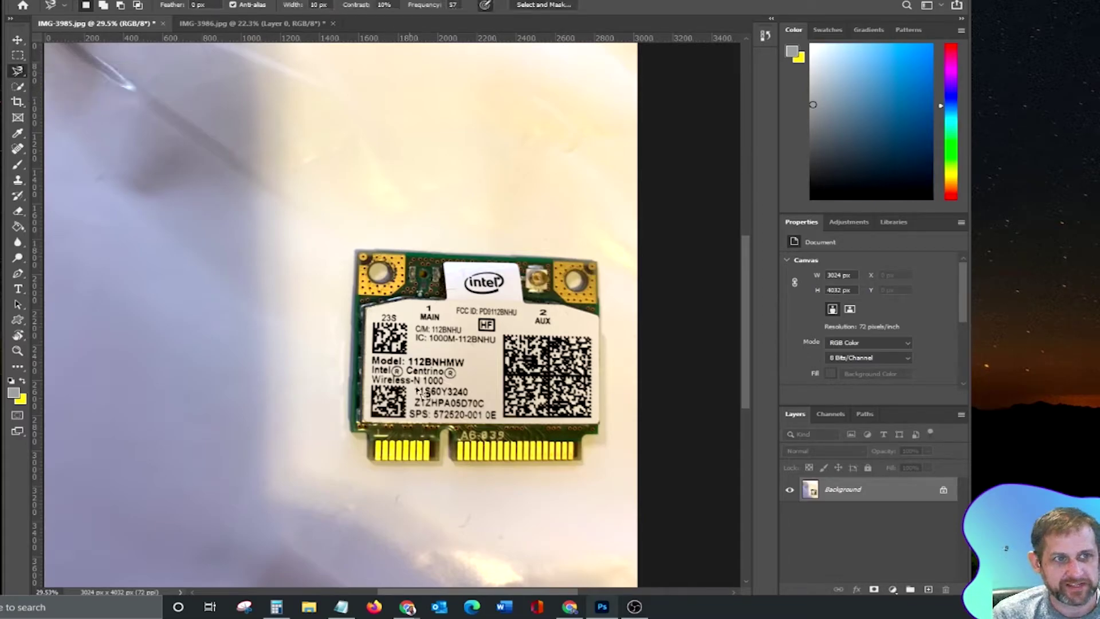
{"action": "left_click", "coordinate": [353, 263]}
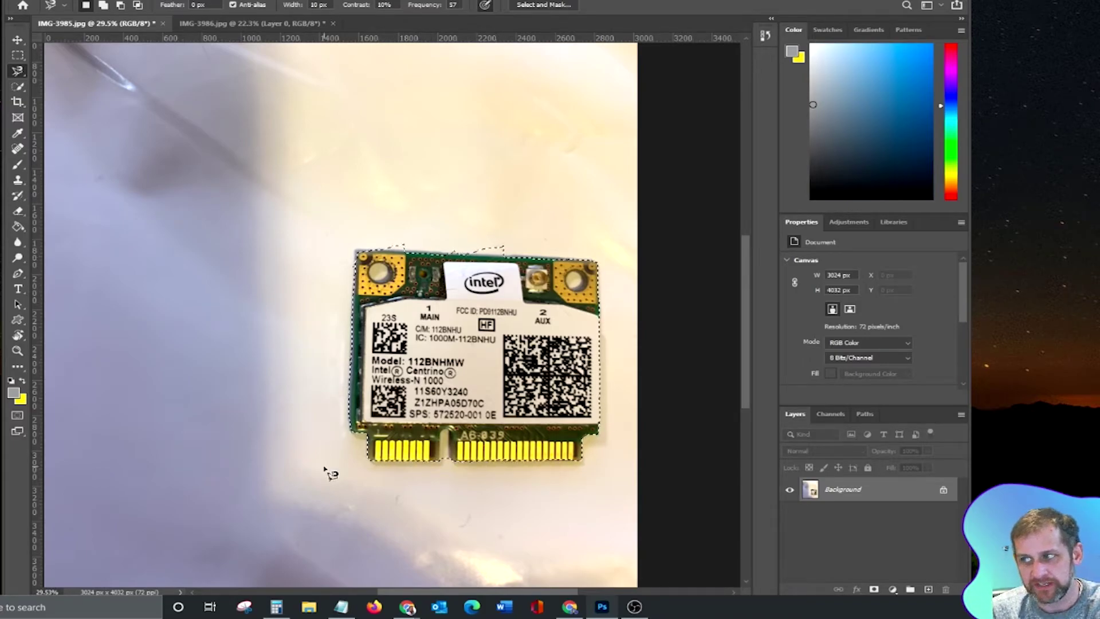
{"action": "key", "text": "shift+F5"}
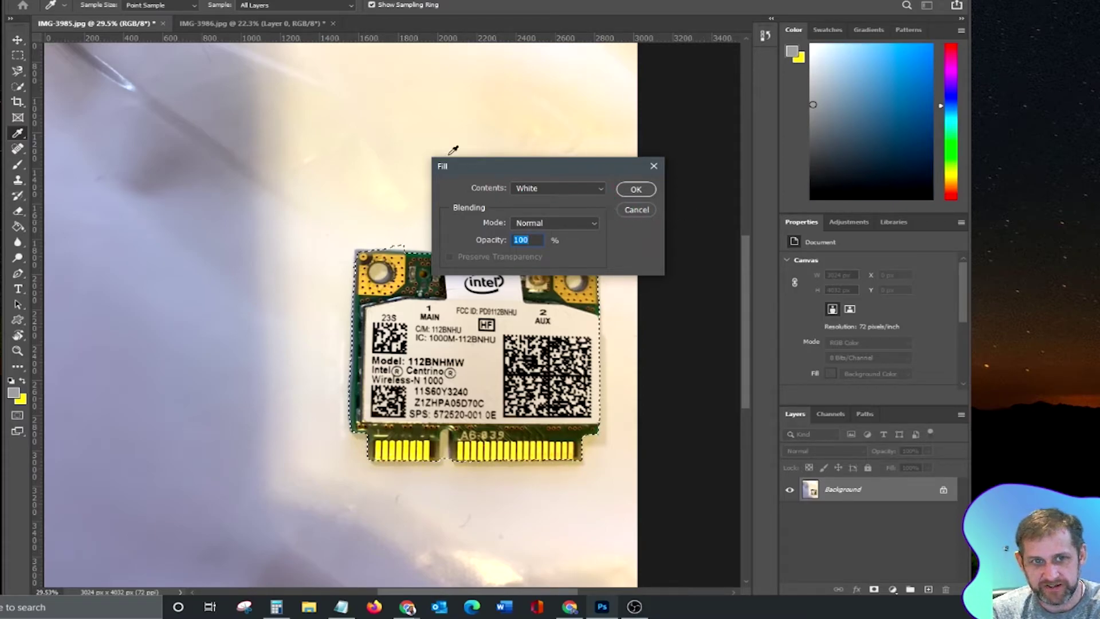
{"action": "left_click_drag", "start_coordinate": [525, 167], "coordinate": [430, 220]}
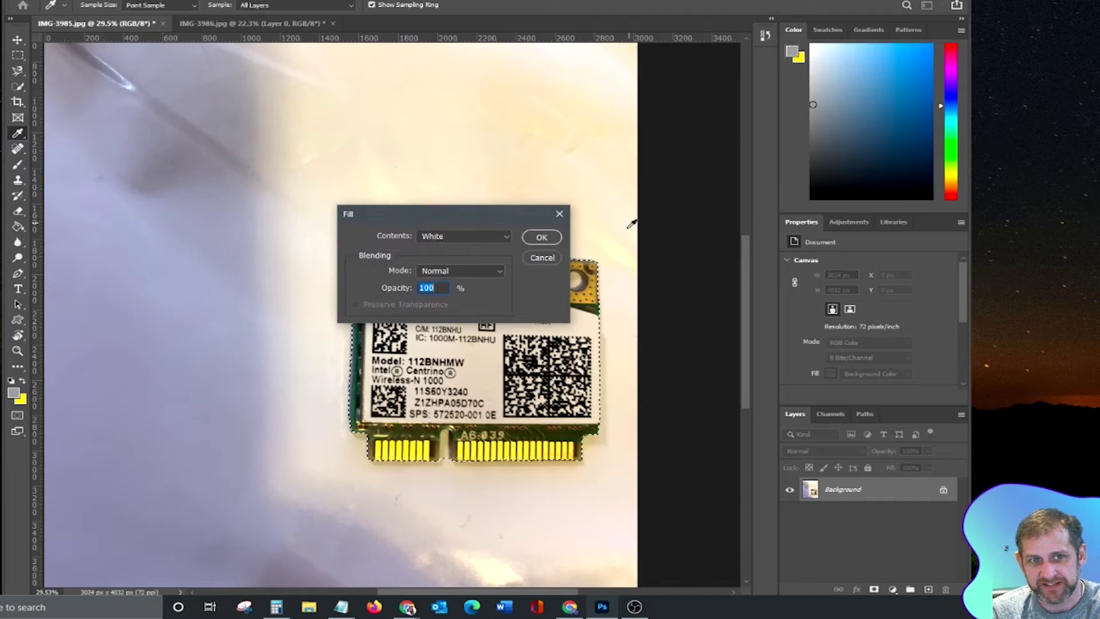
{"action": "left_click", "coordinate": [546, 259]}
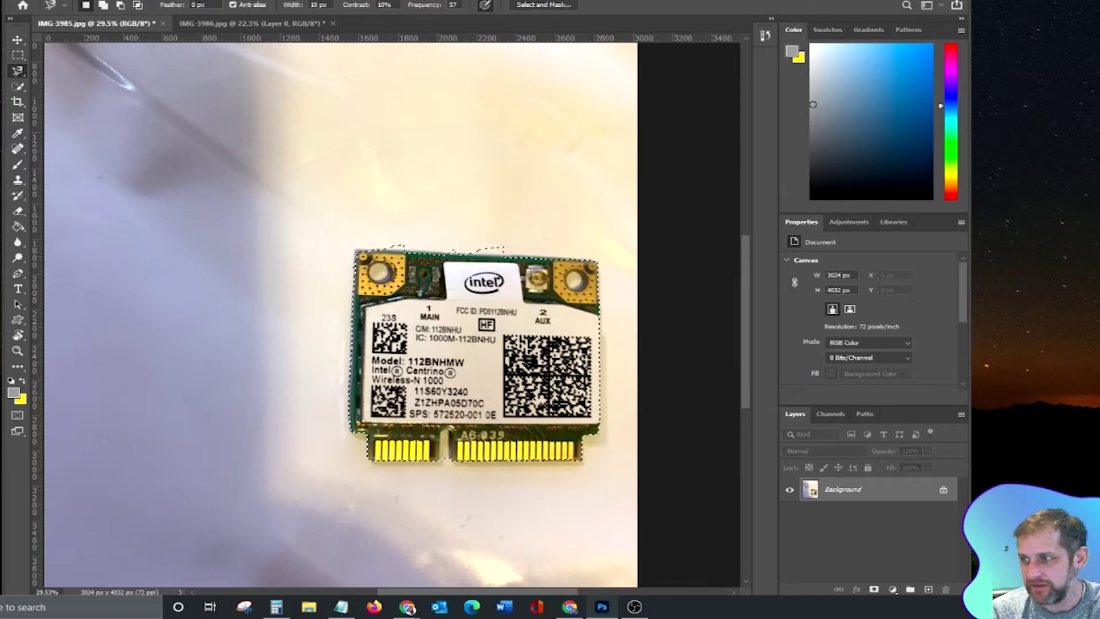
Unlock the Background layer of IMG-3985.jpg, try deleting the selected area, and undo the deletion
{"action": "left_click", "coordinate": [943, 492]}
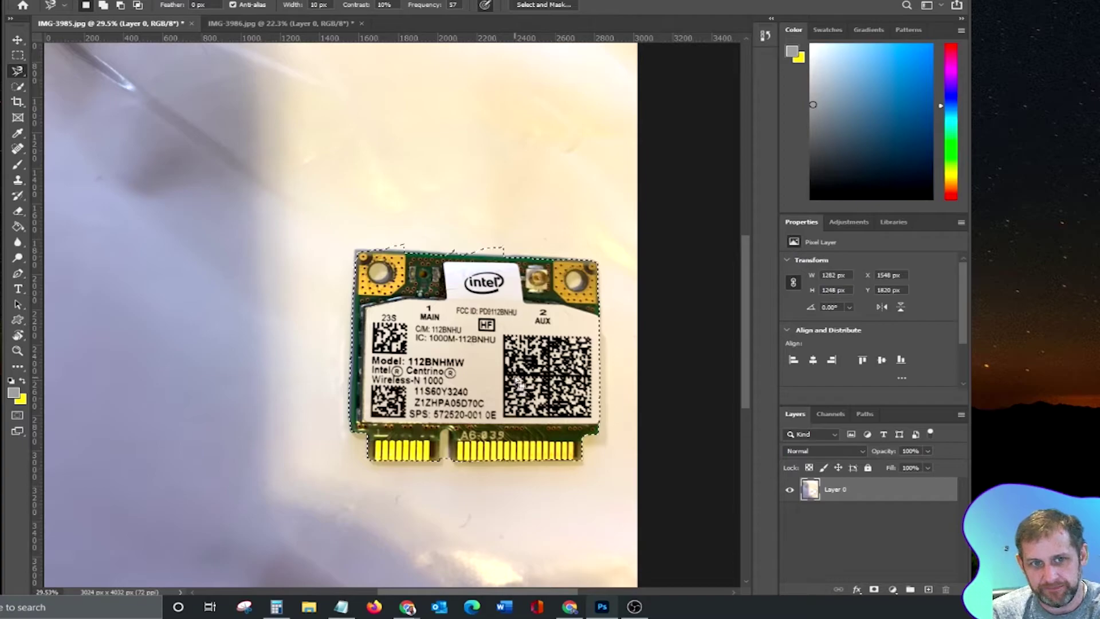
{"action": "key", "text": "Delete"}
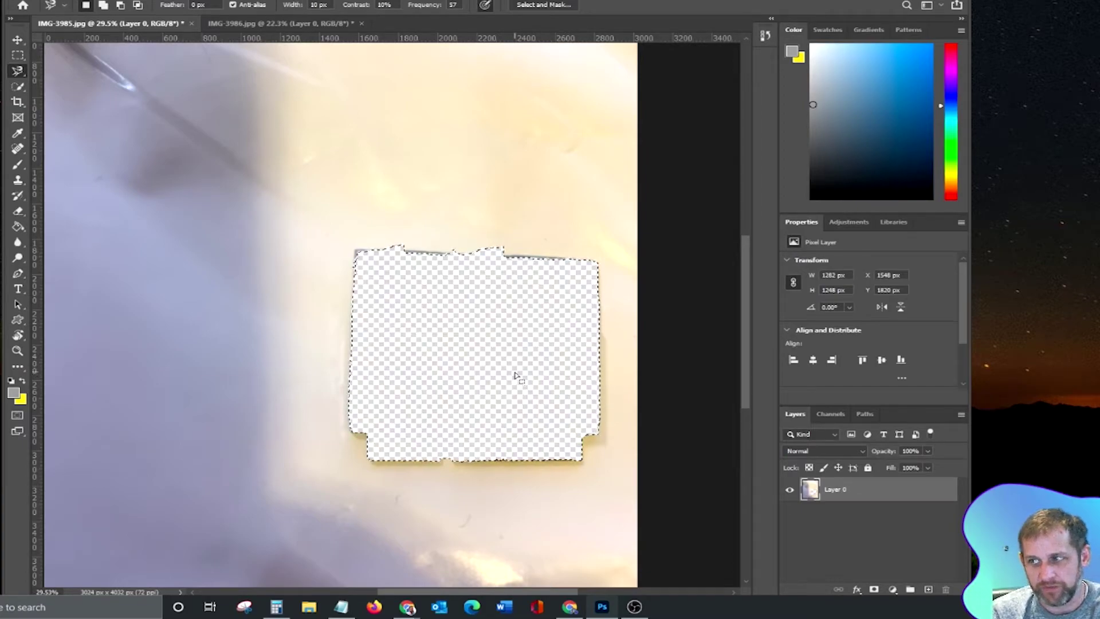
{"action": "key", "text": "ctrl+z"}
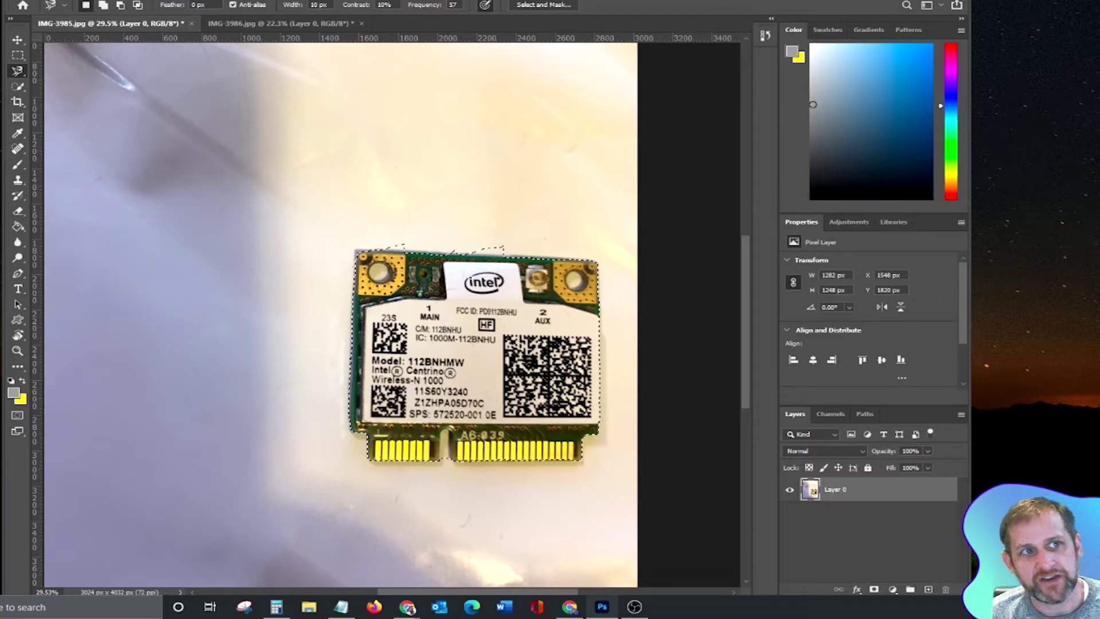
Invert the selection, delete the photo background around the Intel card, and deselect
{"action": "left_click", "coordinate": [163, 2]}
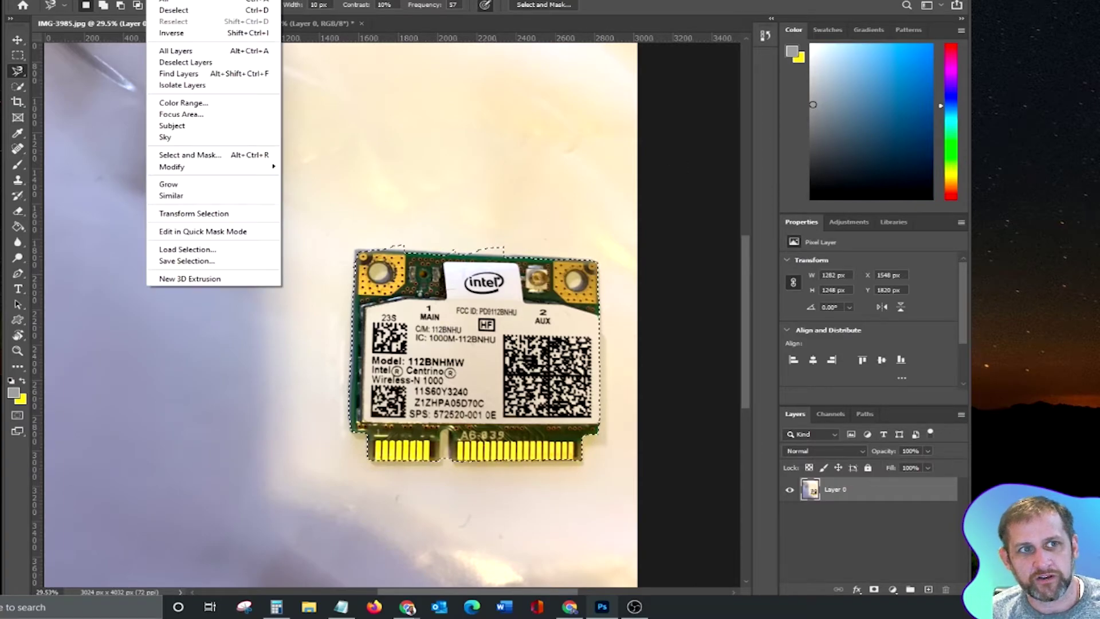
{"action": "left_click", "coordinate": [174, 33]}
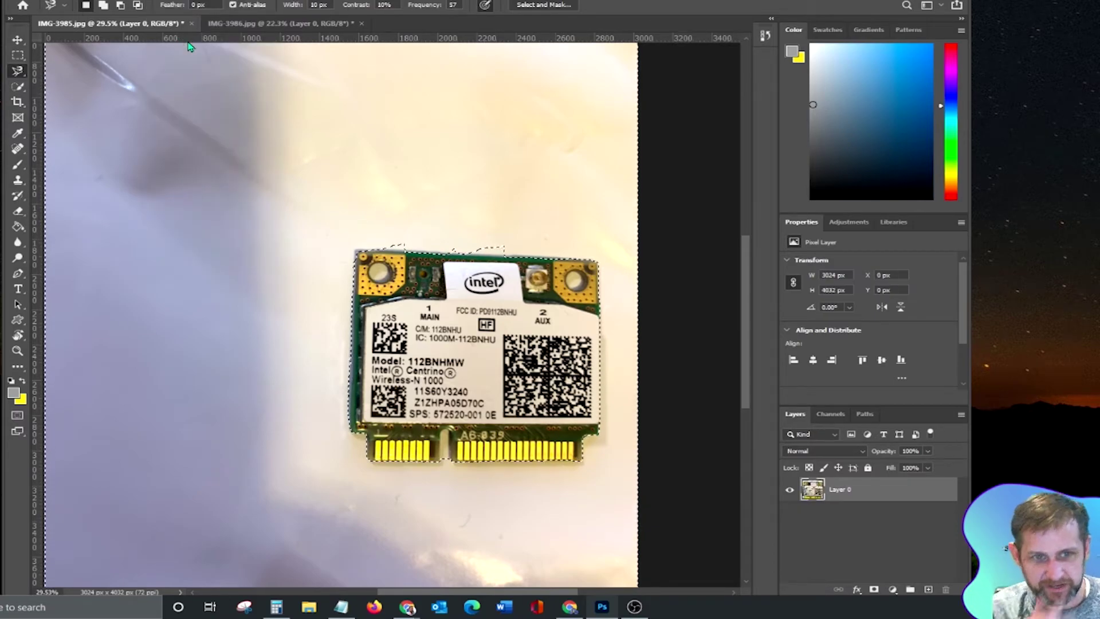
{"action": "key", "text": "Delete"}
{"action": "key", "text": "ctrl+d"}
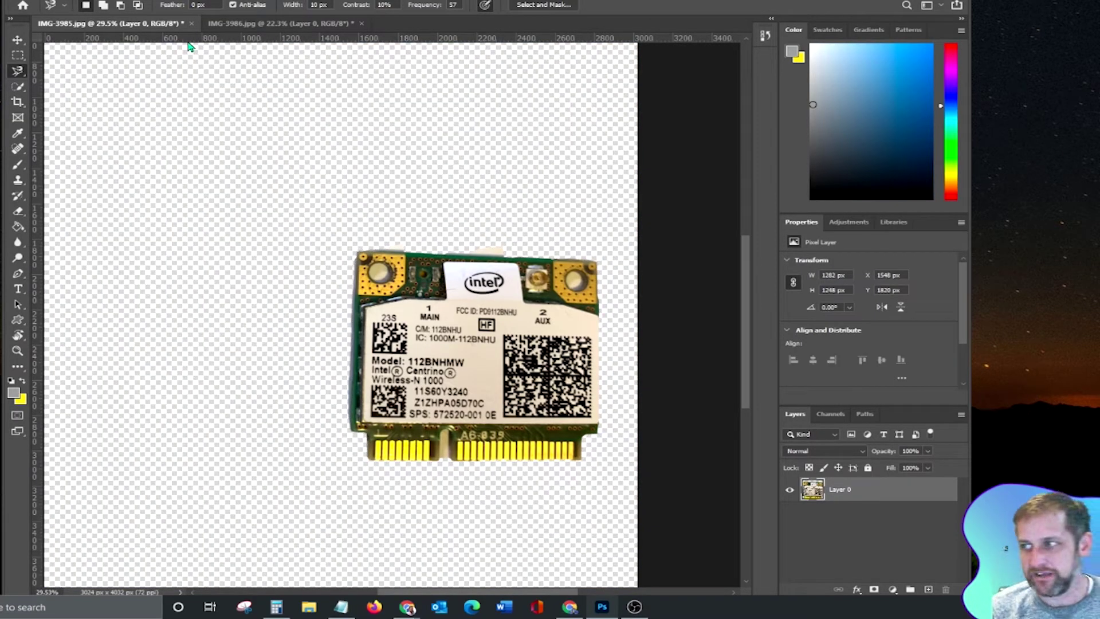
Bring the cut-out Intel card into IMG-3986.jpg and place horizontal guides along the first card's upper and lower edges
{"action": "left_click", "coordinate": [17, 38]}
{"action": "left_click_drag", "start_coordinate": [487, 289], "coordinate": [502, 321]}
{"action": "left_click_drag", "start_coordinate": [458, 41], "coordinate": [455, 259]}
{"action": "left_click_drag", "start_coordinate": [383, 39], "coordinate": [362, 401]}
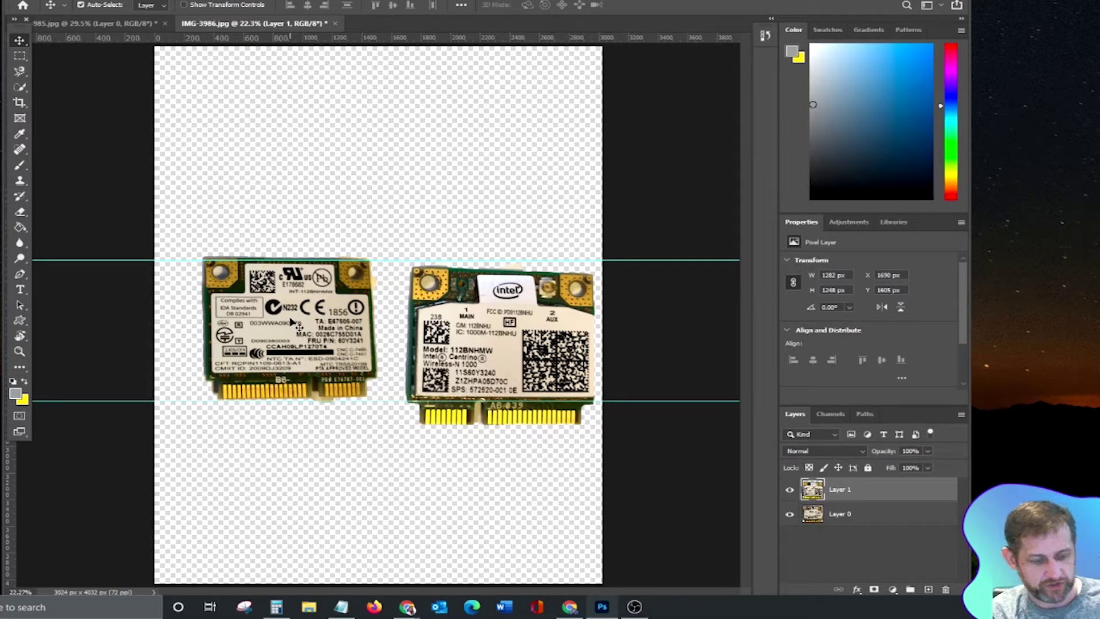
Free-transform the Intel card to about 88% scale and rotate it about -2.7° so it fits level between the guides
{"action": "key", "text": "ctrl+t"}
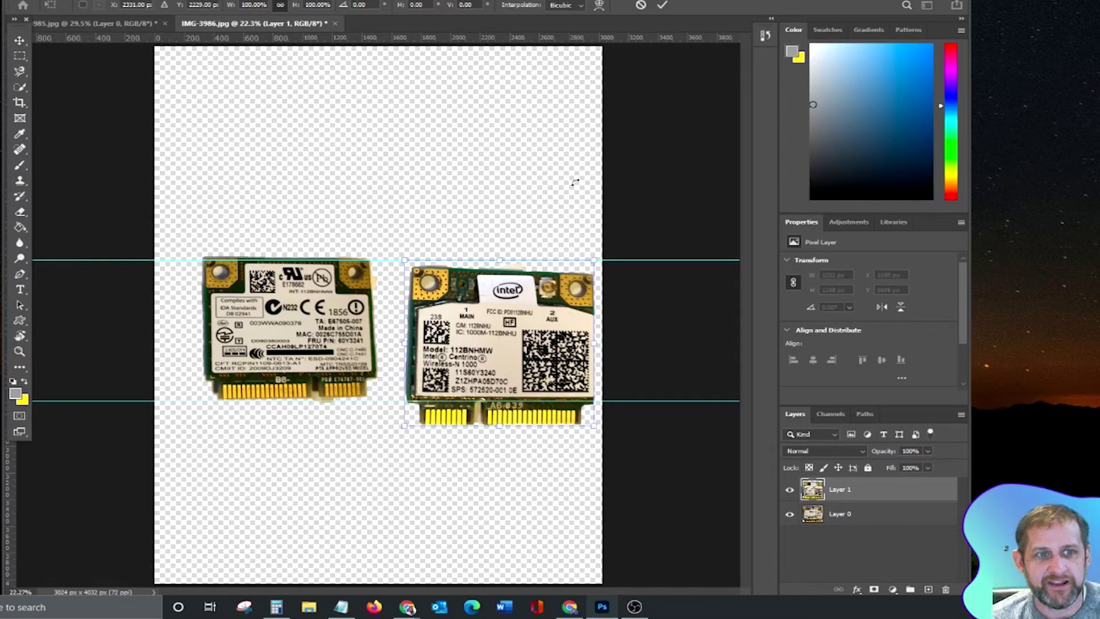
{"action": "left_click_drag", "start_coordinate": [404, 428], "coordinate": [437, 395]}
{"action": "left_click_drag", "start_coordinate": [297, 503], "coordinate": [361, 456]}
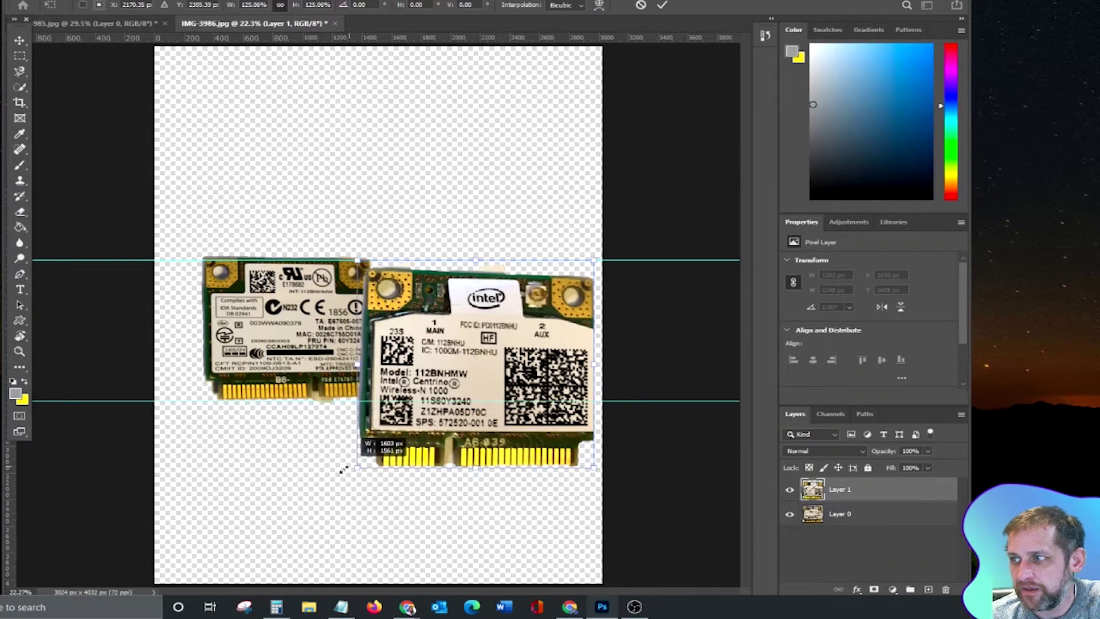
{"action": "left_click_drag", "start_coordinate": [278, 497], "coordinate": [331, 462]}
{"action": "left_click_drag", "start_coordinate": [308, 389], "coordinate": [335, 421]}
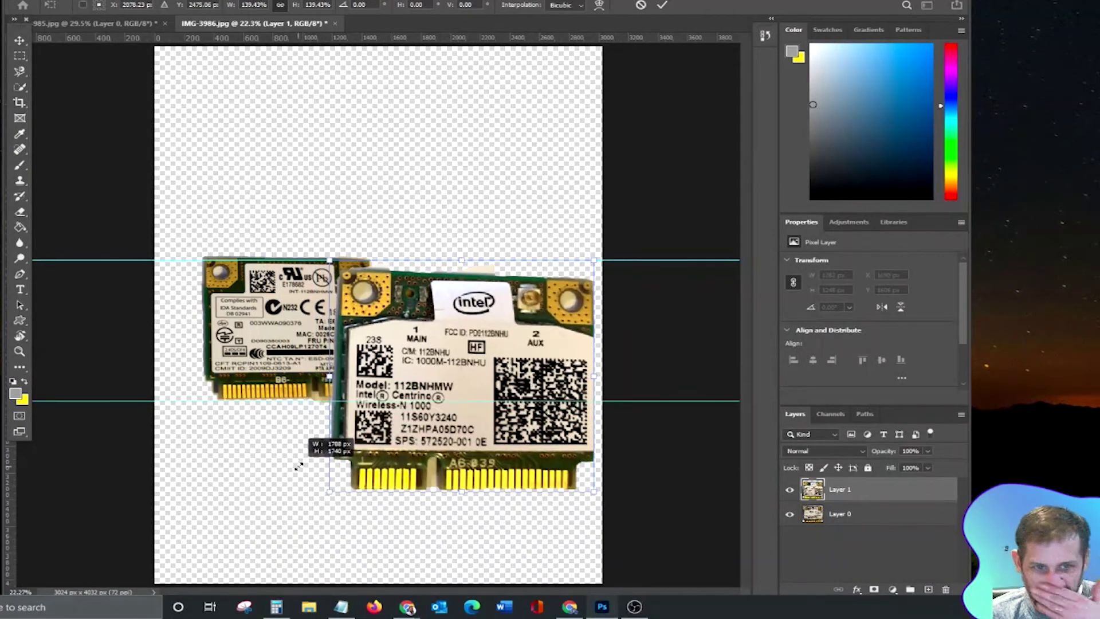
{"action": "left_click_drag", "start_coordinate": [291, 468], "coordinate": [346, 388]}
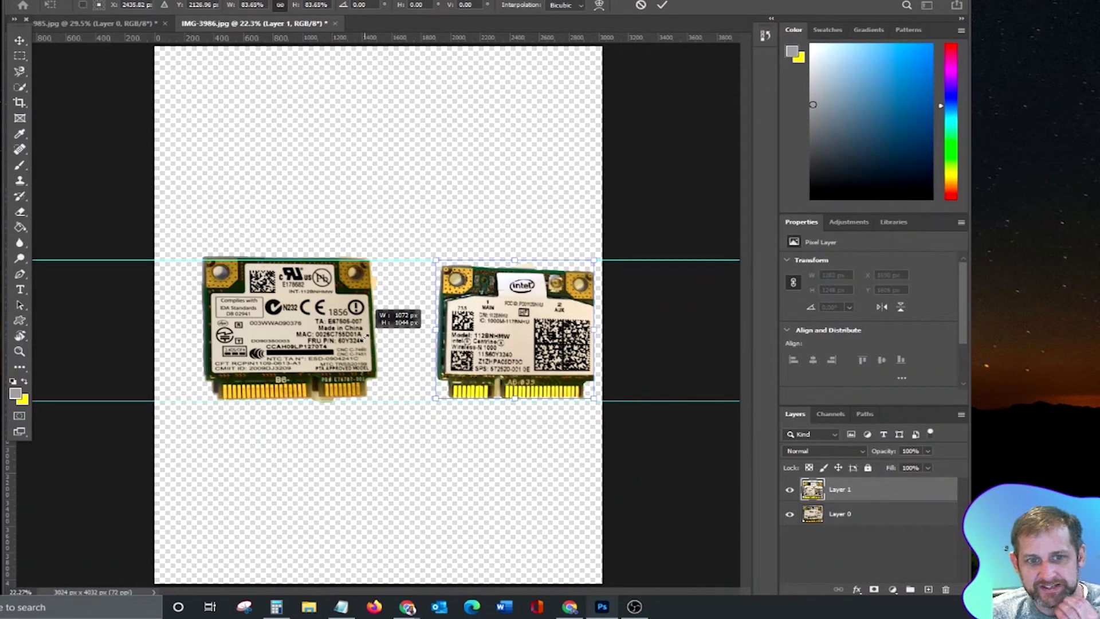
{"action": "left_click_drag", "start_coordinate": [366, 337], "coordinate": [367, 337]}
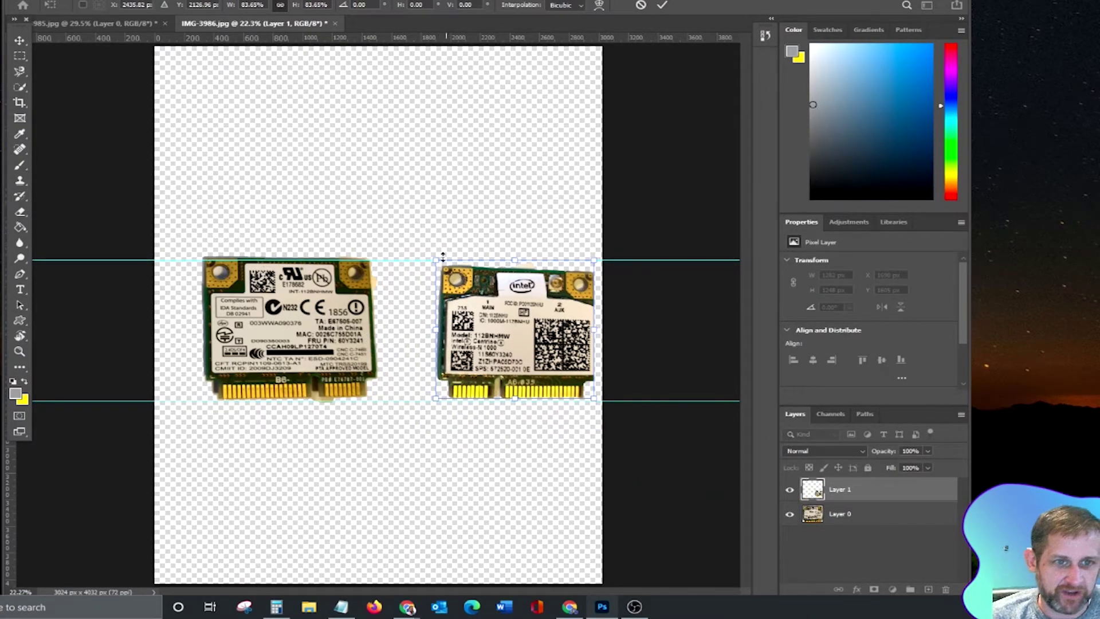
{"action": "left_click_drag", "start_coordinate": [436, 260], "coordinate": [427, 253]}
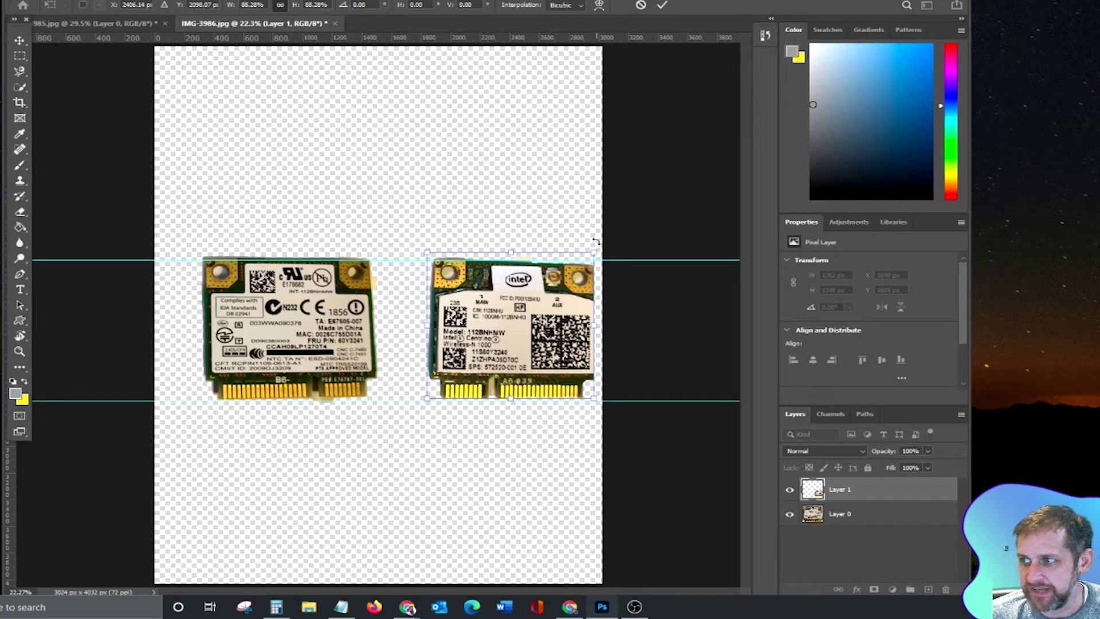
{"action": "left_click_drag", "start_coordinate": [596, 241], "coordinate": [587, 247]}
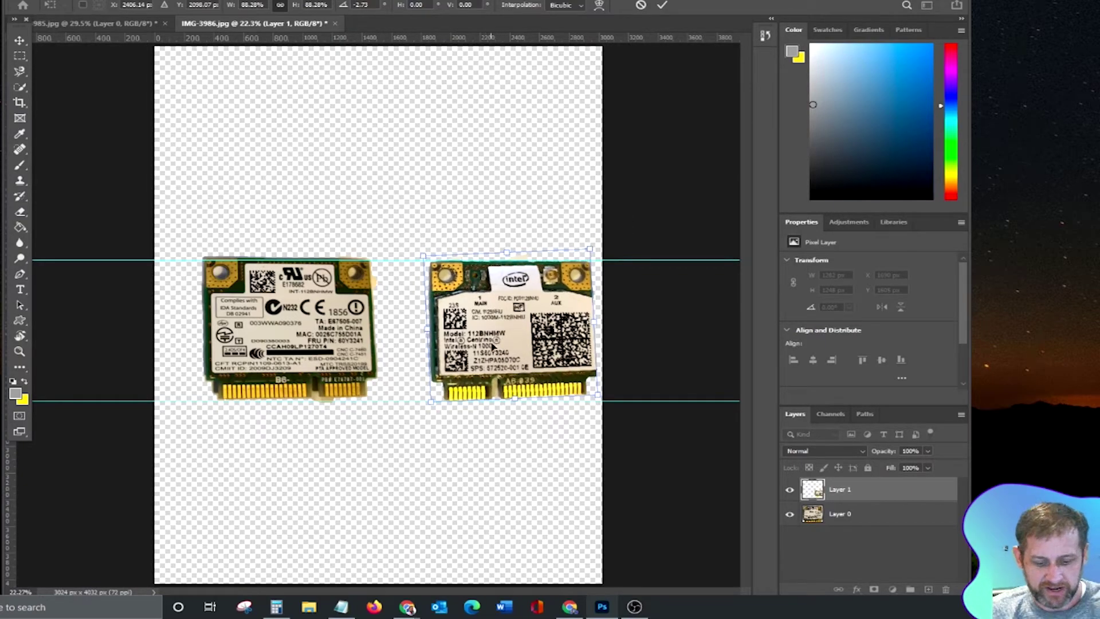
{"action": "key", "text": "Return"}
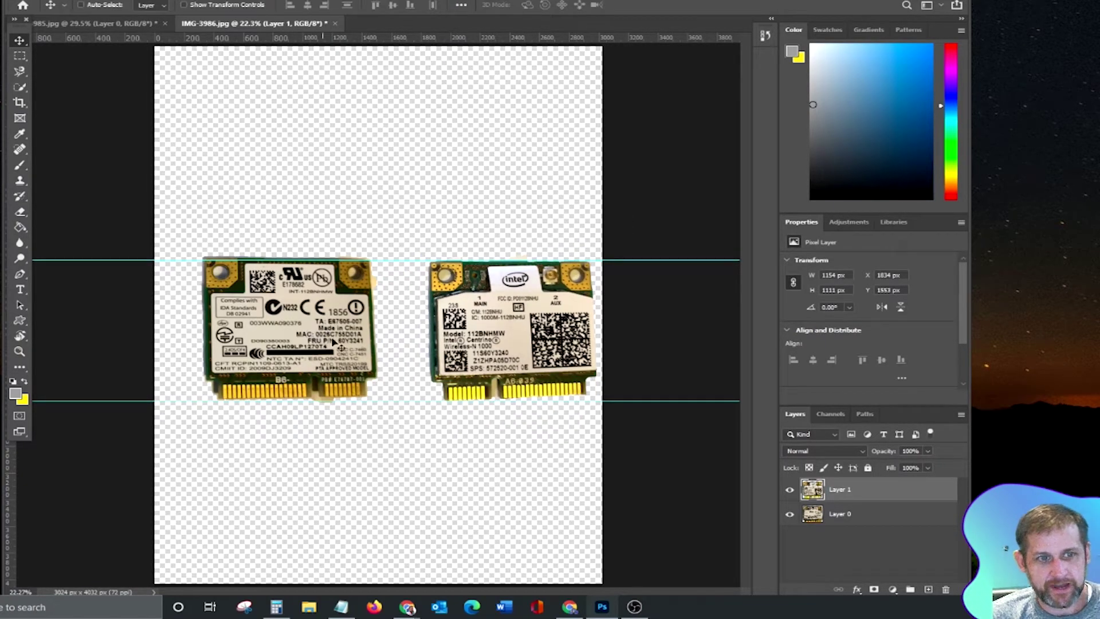
Apply Auto Tone, Auto Contrast and Auto Color to the first card on Layer 0
{"action": "left_click", "coordinate": [885, 516]}
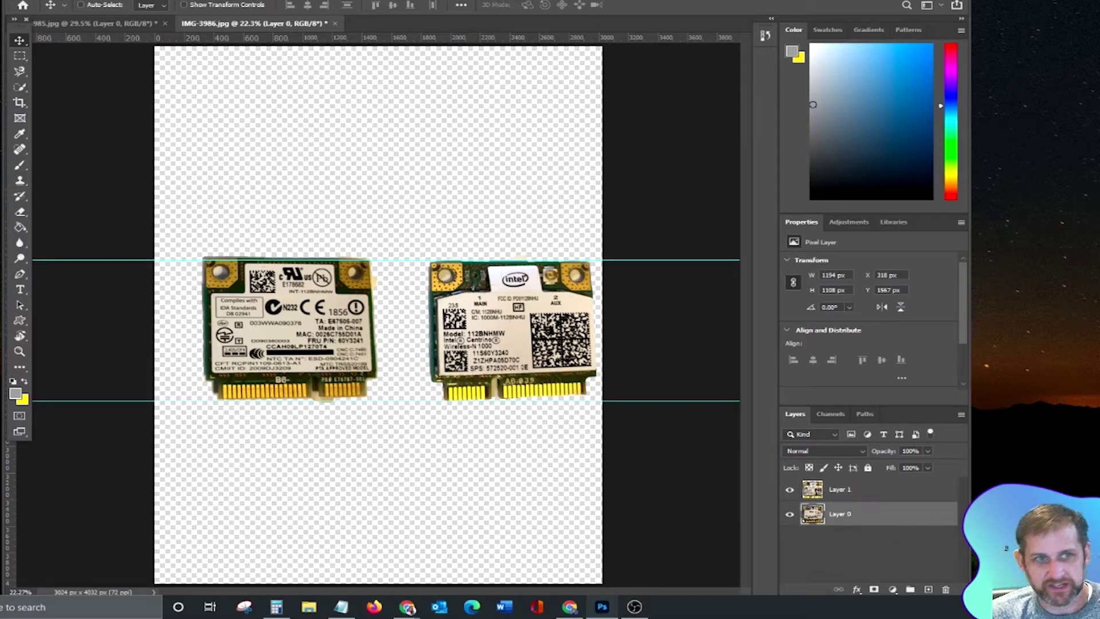
{"action": "left_click", "coordinate": [76, 0]}
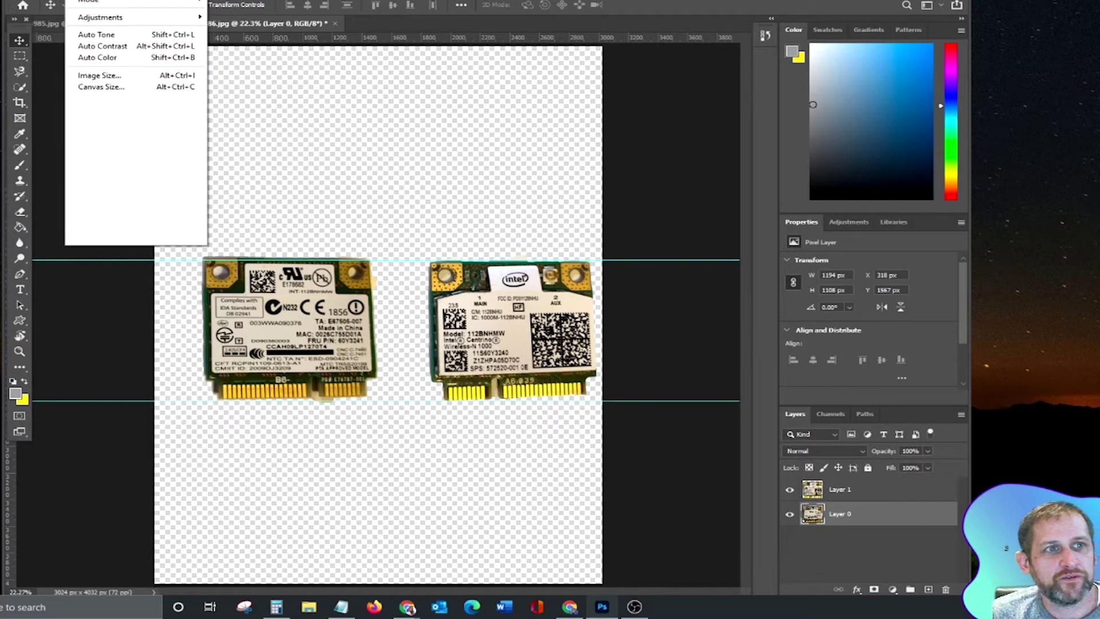
{"action": "left_click", "coordinate": [117, 37]}
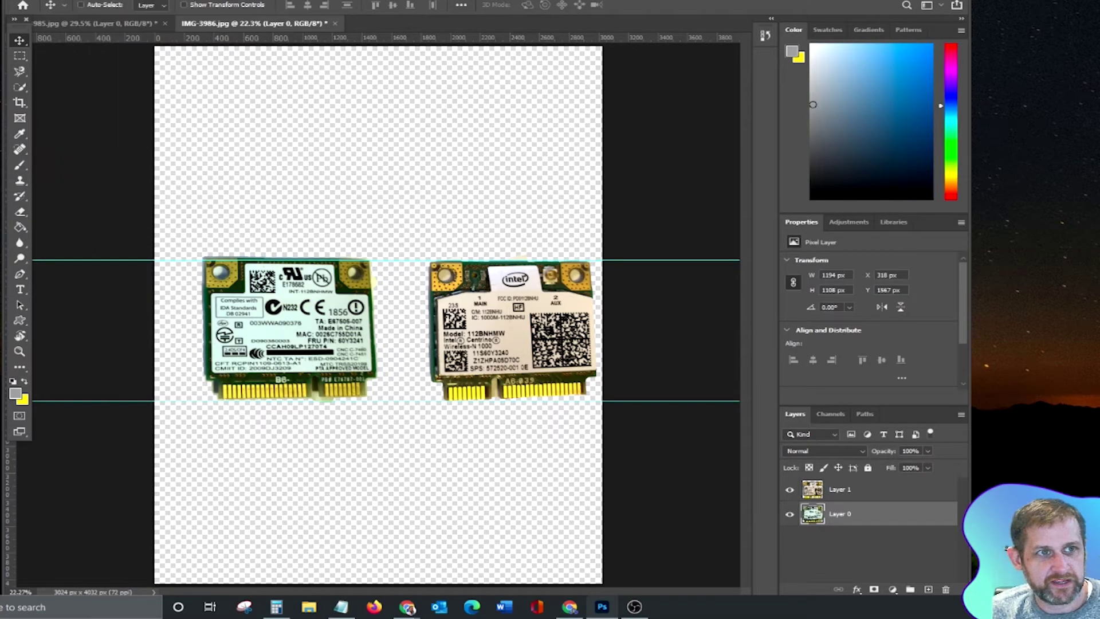
{"action": "left_click", "coordinate": [76, 0]}
{"action": "left_click", "coordinate": [106, 46]}
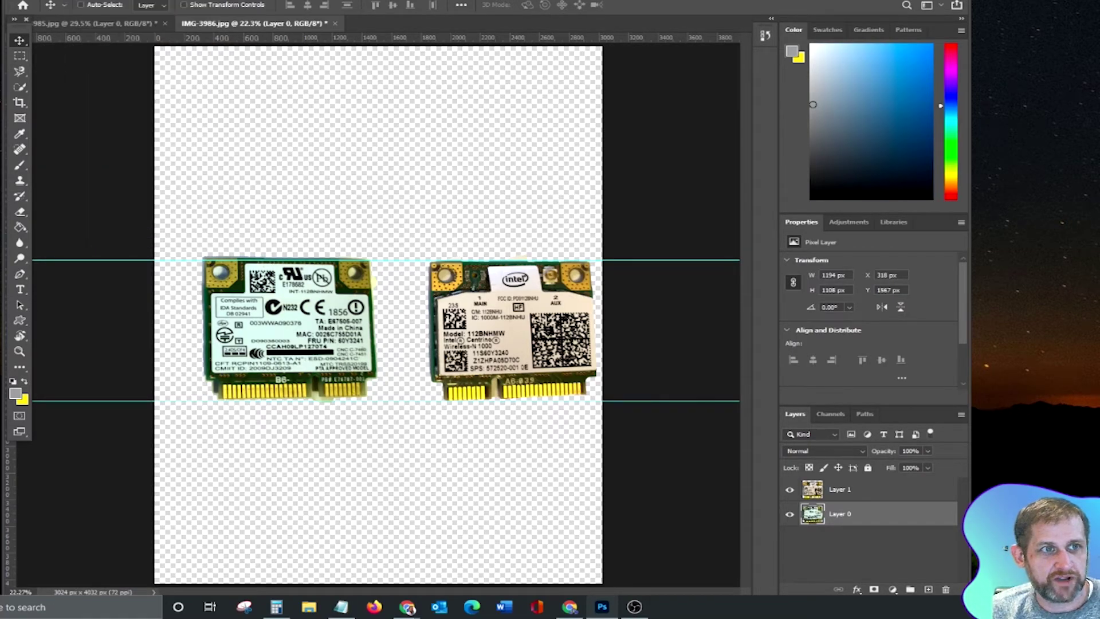
{"action": "left_click", "coordinate": [75, 0]}
{"action": "left_click", "coordinate": [112, 54]}
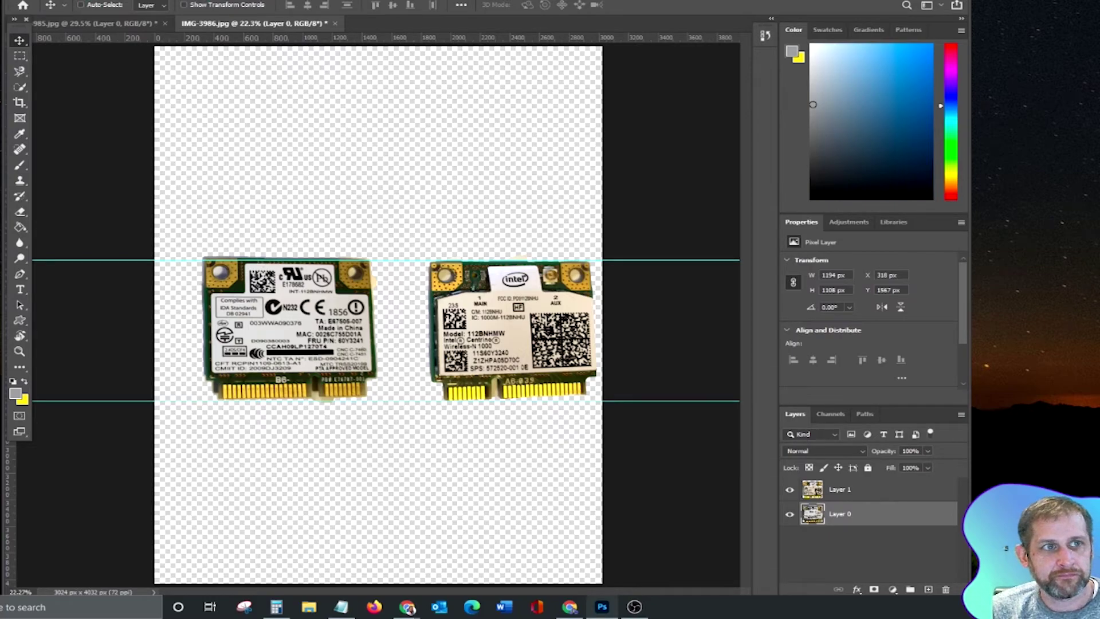
Adjust Layer 0's Exposure to +0.92, with Offset -0.0217 and Gamma Correction 1.05
{"action": "left_click", "coordinate": [76, 0]}
{"action": "mouse_move", "coordinate": [100, 17]}
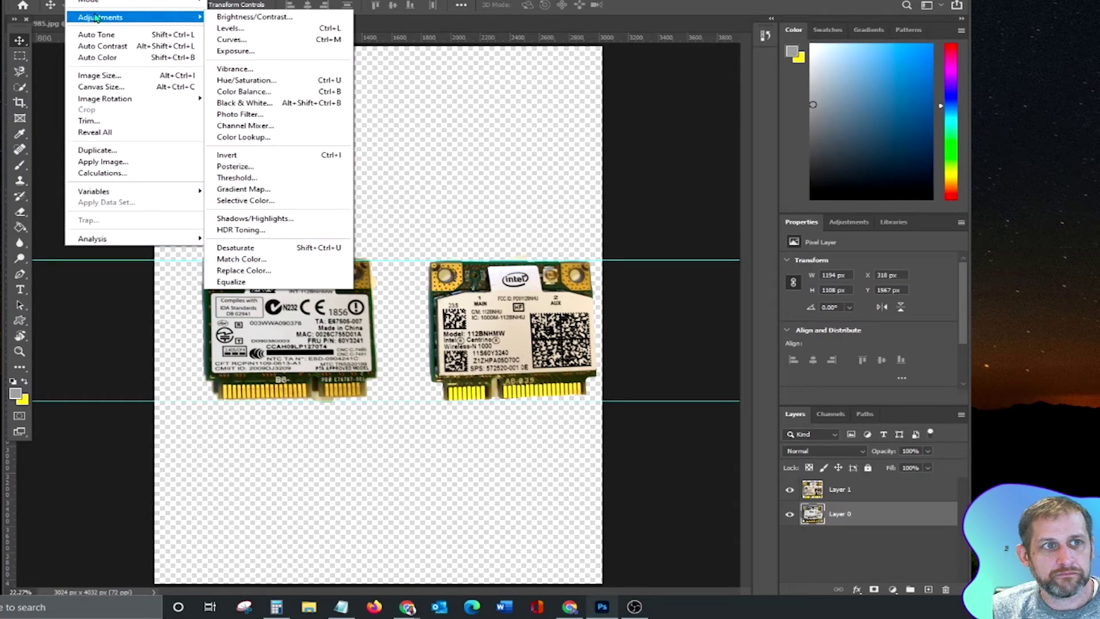
{"action": "left_click", "coordinate": [255, 54]}
{"action": "left_click_drag", "start_coordinate": [360, 320], "coordinate": [404, 102]}
{"action": "left_click_drag", "start_coordinate": [368, 163], "coordinate": [376, 164]}
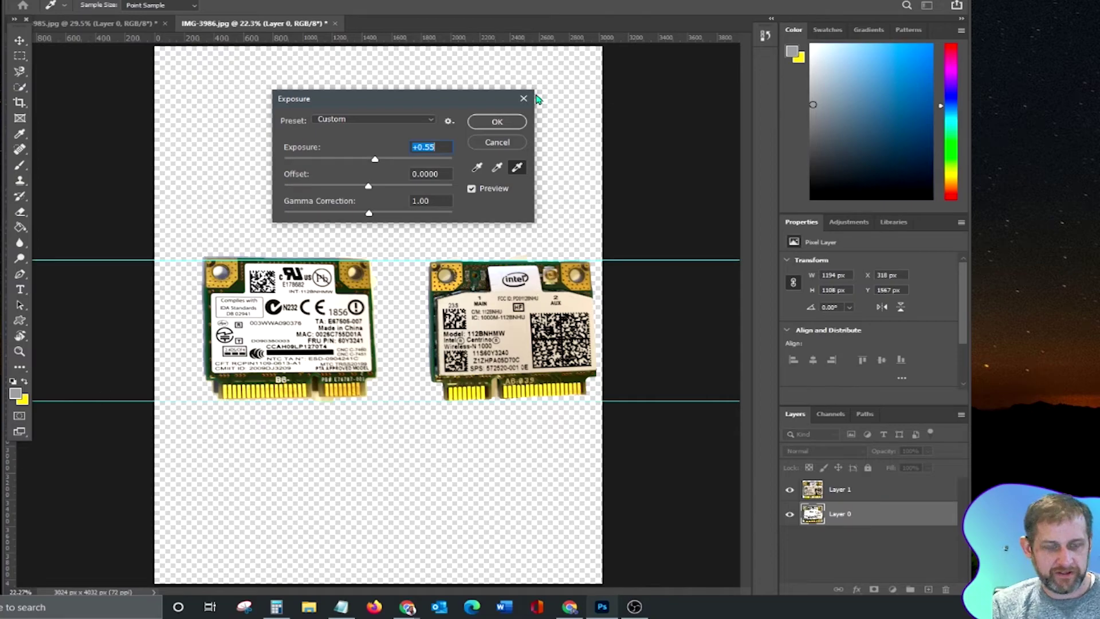
{"action": "left_click_drag", "start_coordinate": [375, 162], "coordinate": [366, 214]}
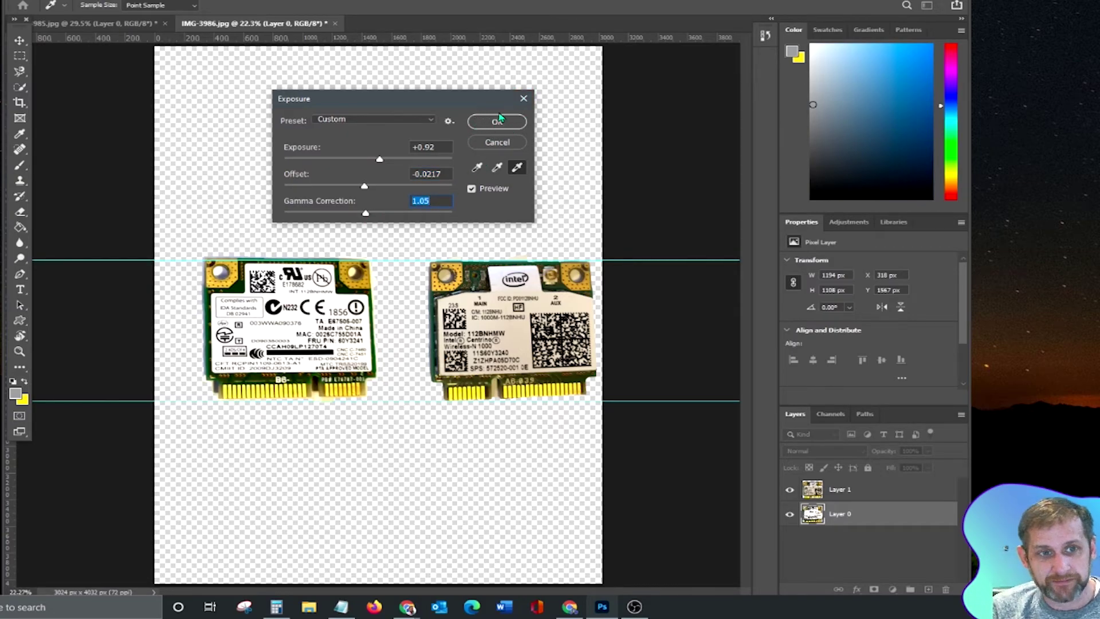
{"action": "left_click", "coordinate": [497, 122]}
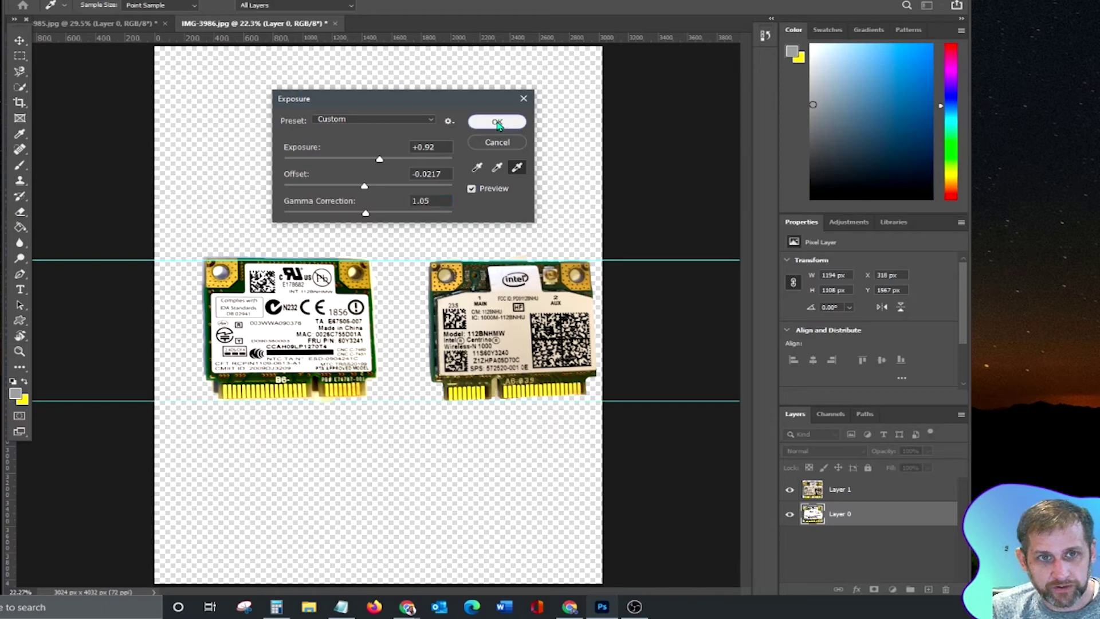
Adjust the Intel card's Exposure on Layer 1 to +0.55, with Offset -0.0138 and Gamma Correction 1.10
{"action": "left_click", "coordinate": [859, 487]}
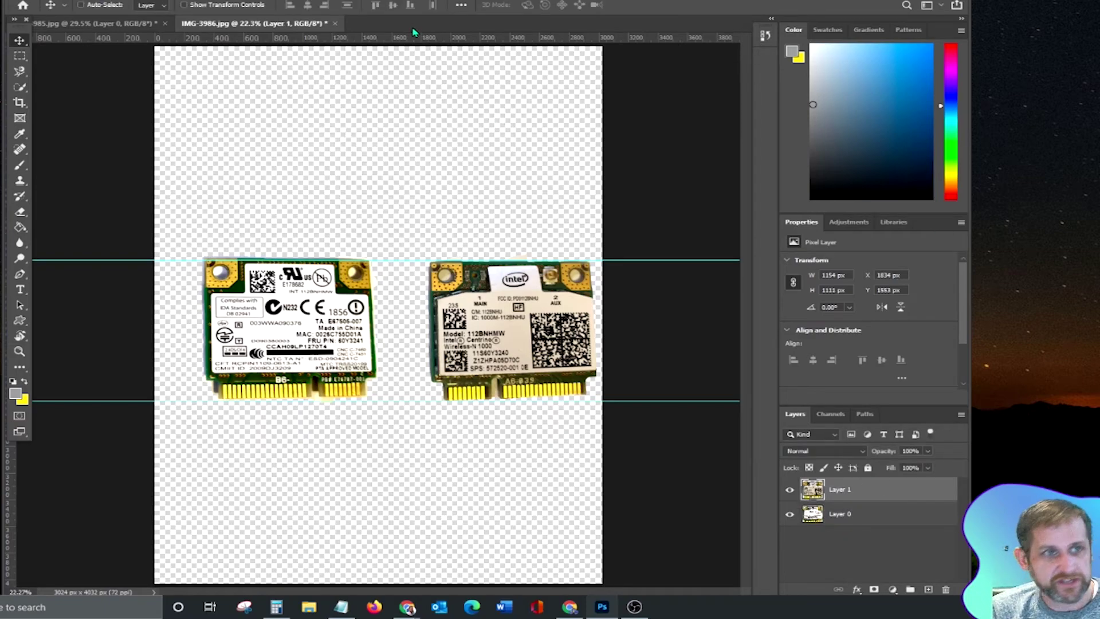
{"action": "left_click", "coordinate": [78, 0]}
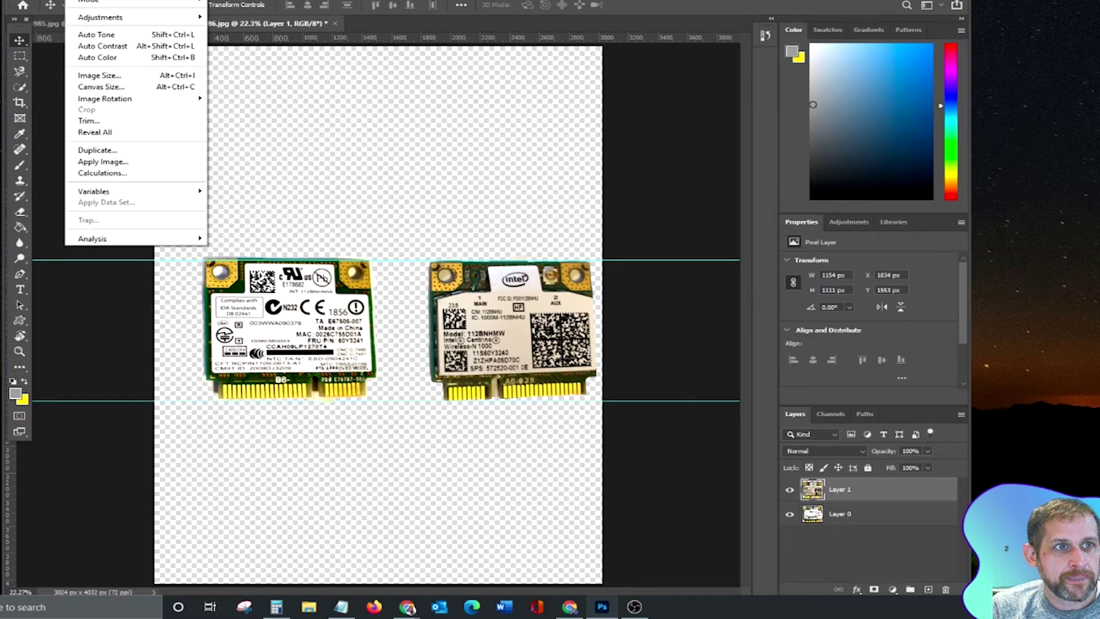
{"action": "mouse_move", "coordinate": [117, 18]}
{"action": "left_click", "coordinate": [257, 51]}
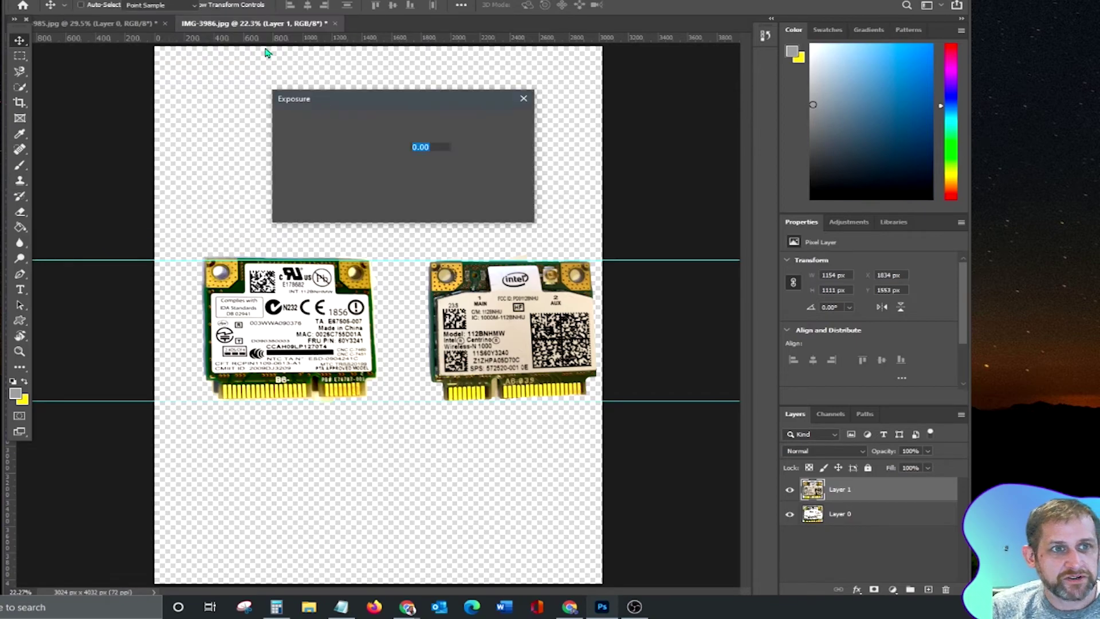
{"action": "left_click_drag", "start_coordinate": [368, 161], "coordinate": [366, 216]}
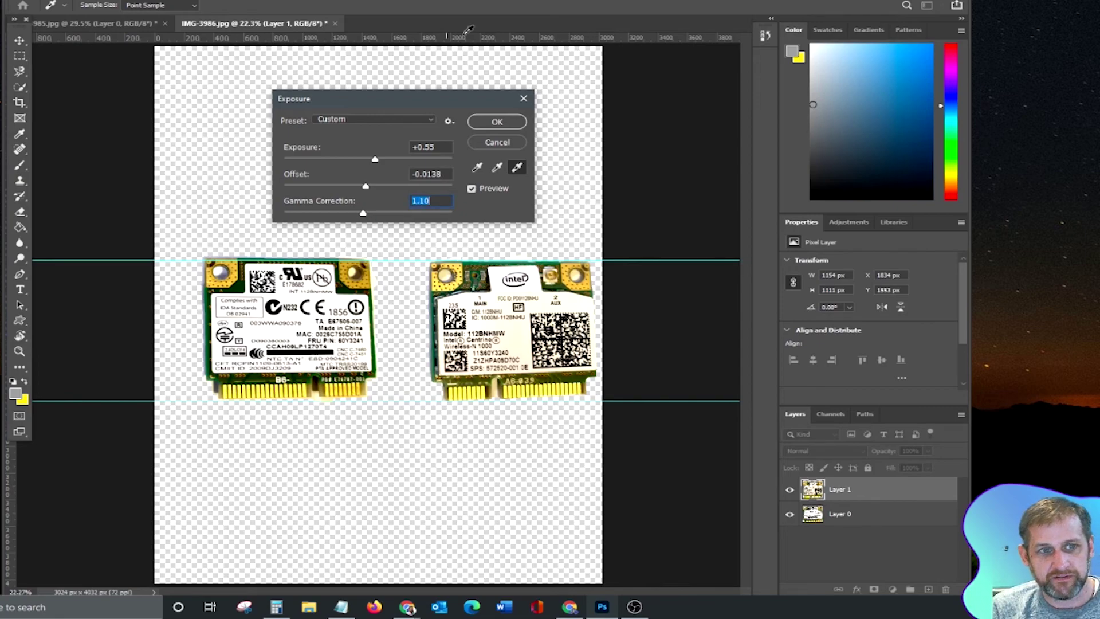
{"action": "left_click", "coordinate": [496, 121]}
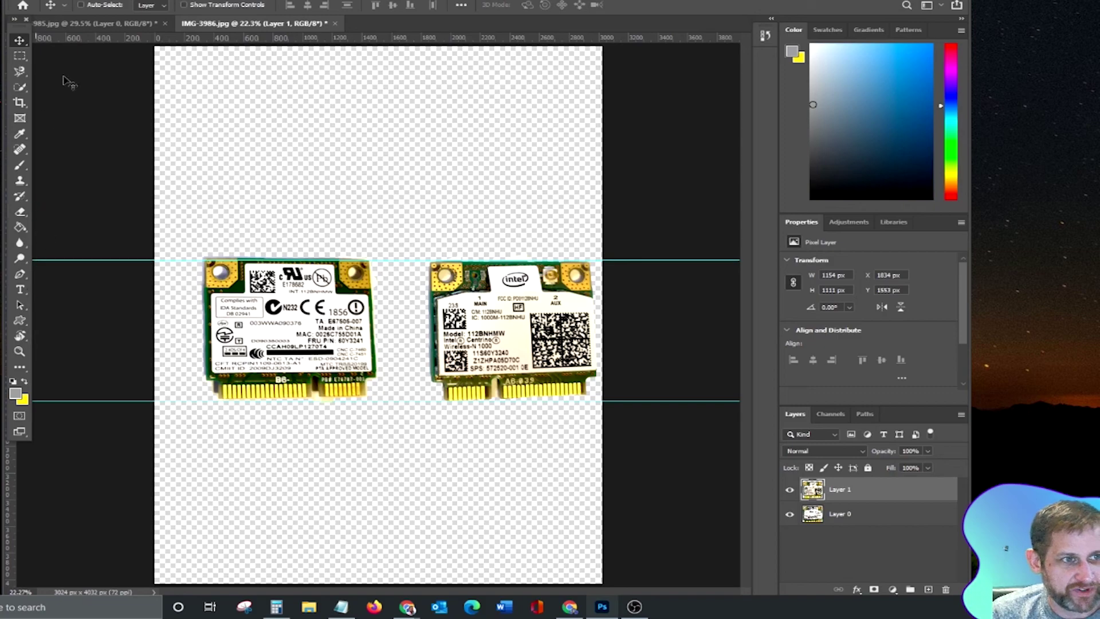
Crop the empty areas above and below the cards, keeping the full width, to about 3024 × 2156 px
{"action": "left_click", "coordinate": [20, 102]}
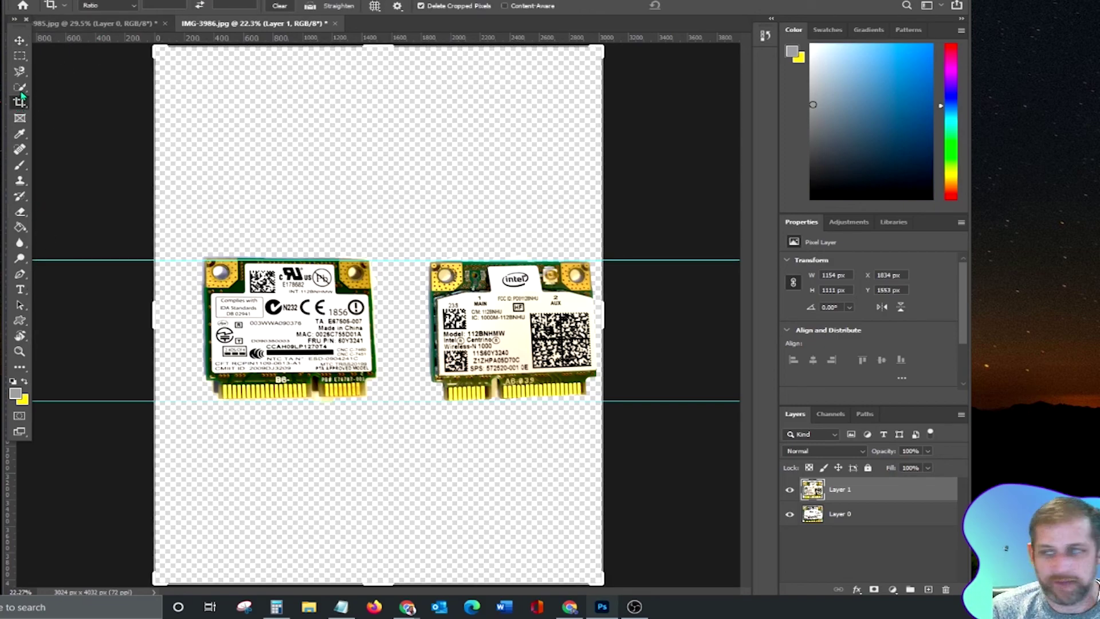
{"action": "left_click_drag", "start_coordinate": [377, 45], "coordinate": [378, 121]}
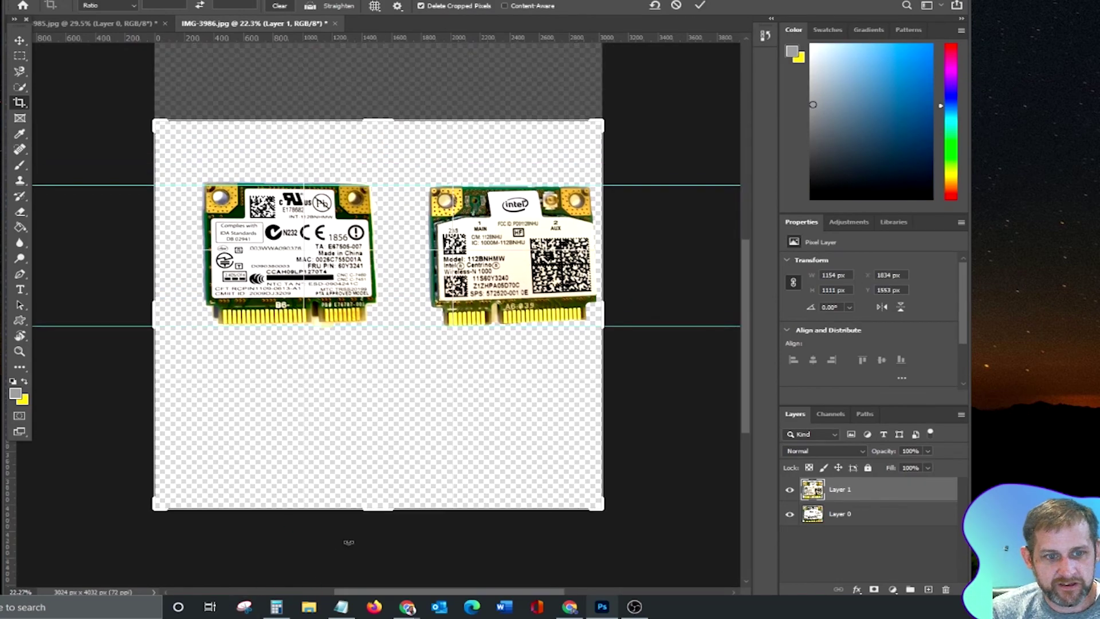
{"action": "left_click_drag", "start_coordinate": [378, 508], "coordinate": [391, 463]}
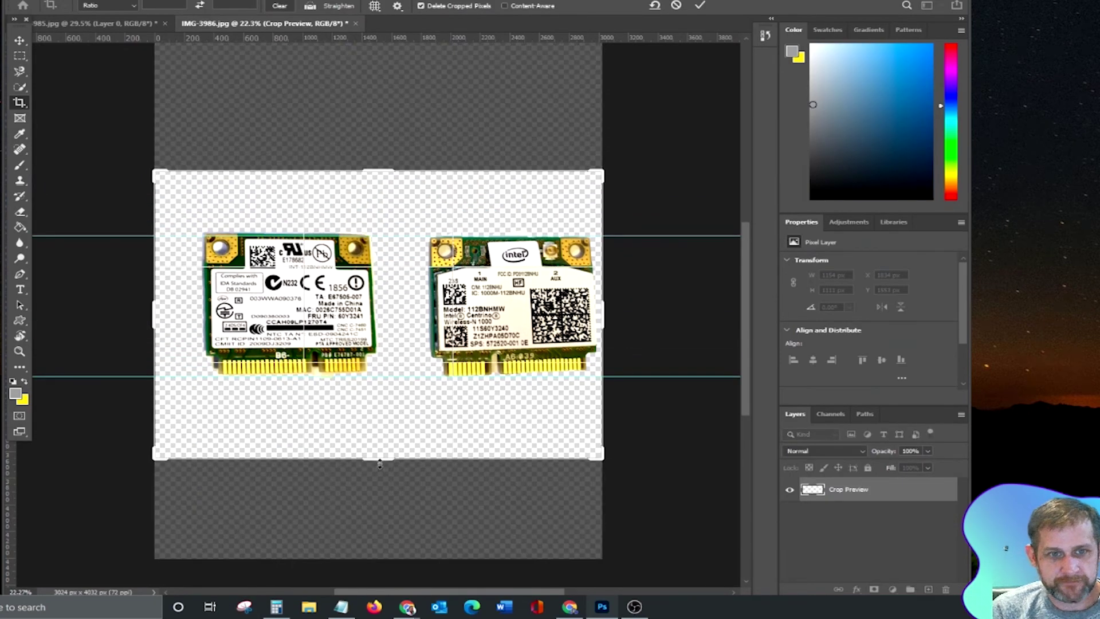
{"action": "key", "text": "Return"}
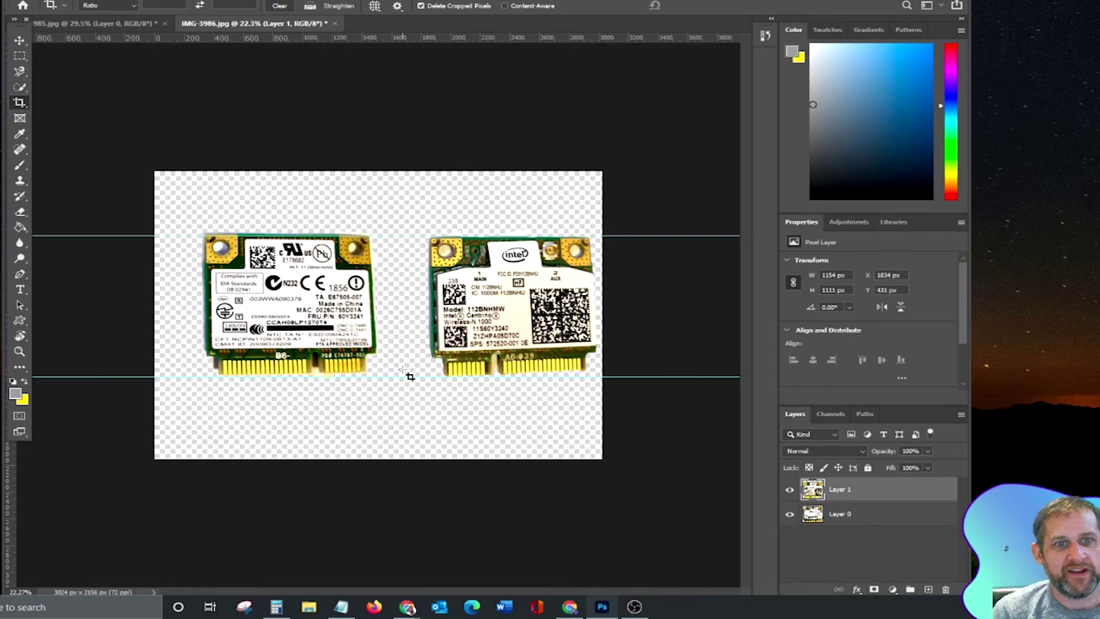